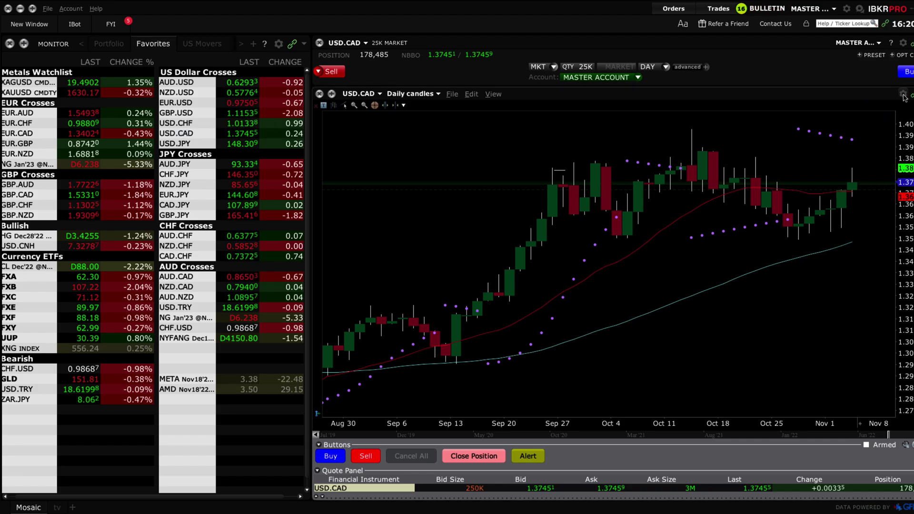
- In the chart's settings, enable the candle outline and intersection between trading days, and disable the quote panel and crosshair
click(904, 94)
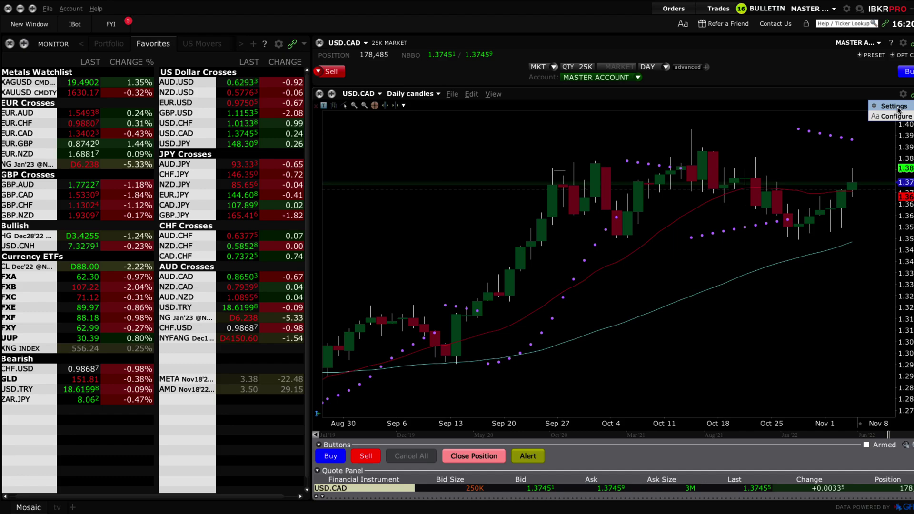
click(895, 106)
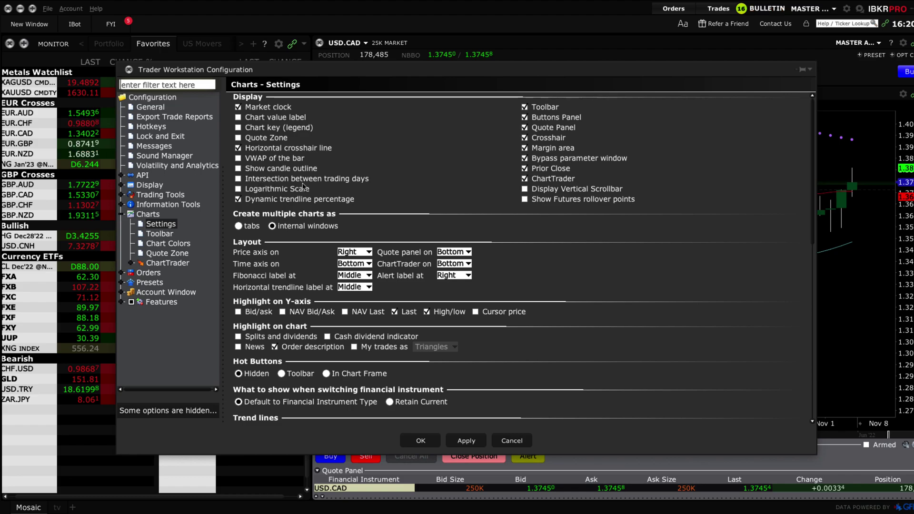
click(238, 169)
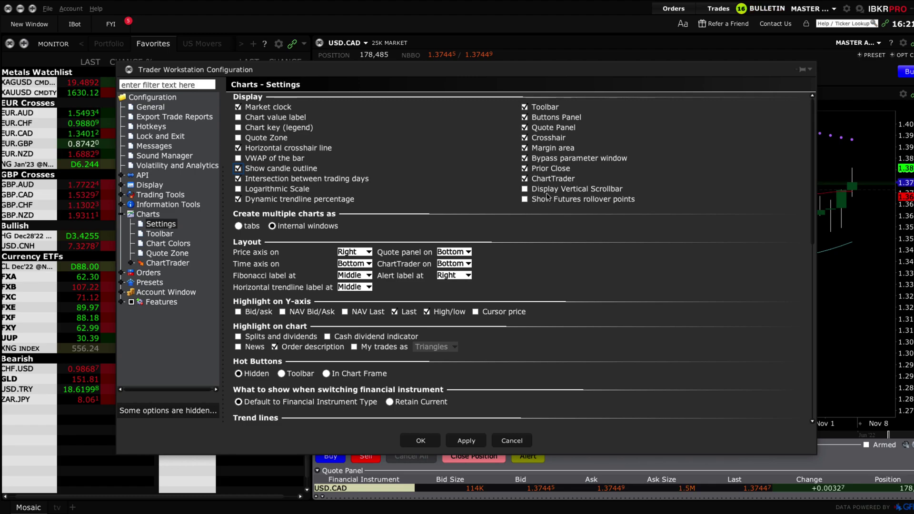
click(525, 127)
click(524, 138)
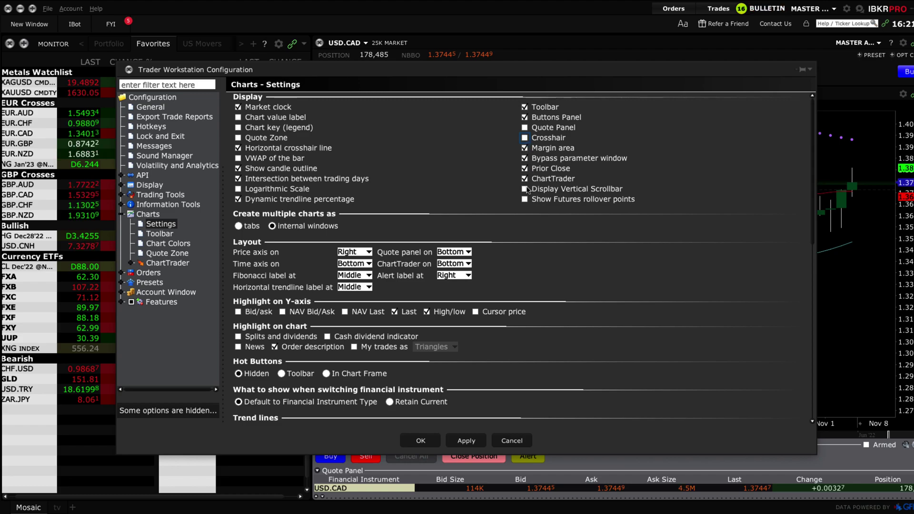
- Turn on highlighting of my trades on the chart and display them as Dashes
scroll(428, 239, down, 3)
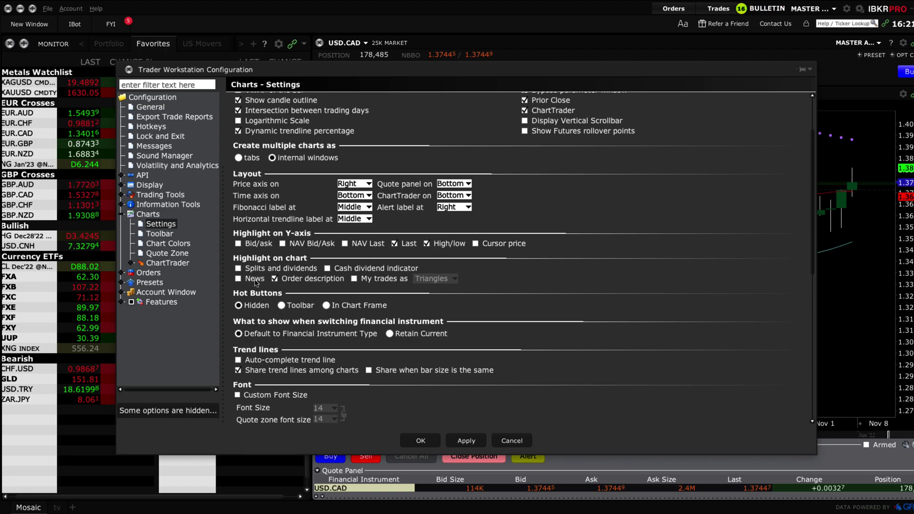
click(354, 279)
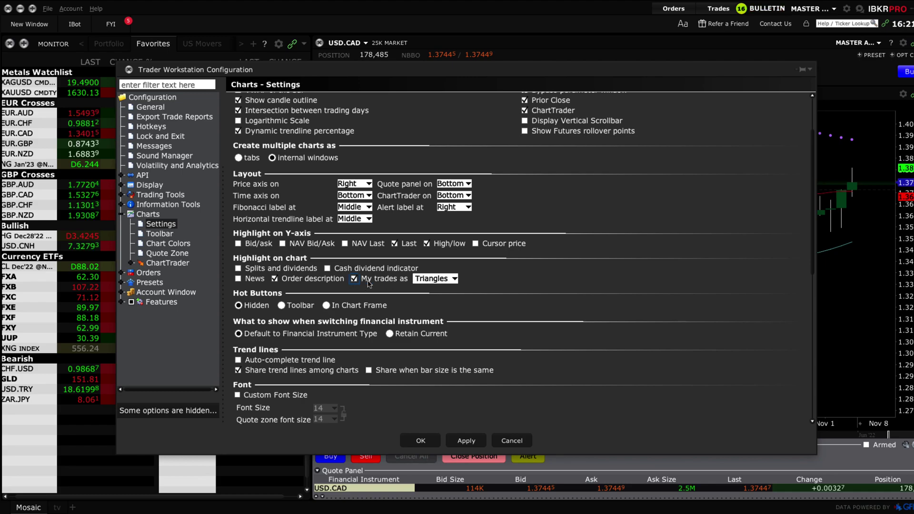
click(427, 280)
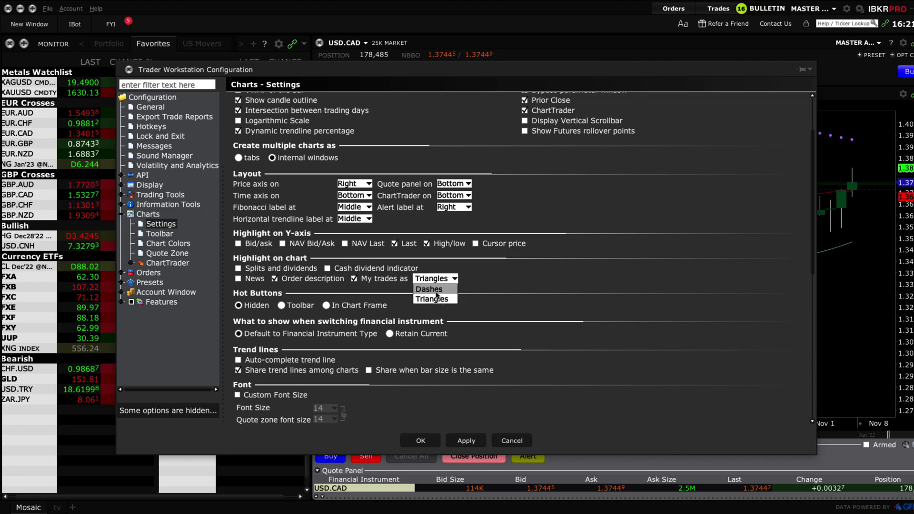
click(437, 290)
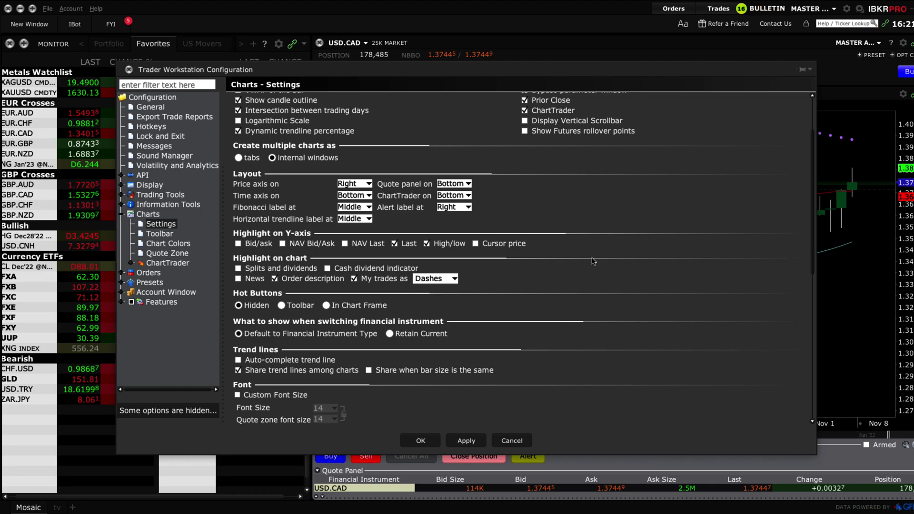
scroll(483, 337, down, 5)
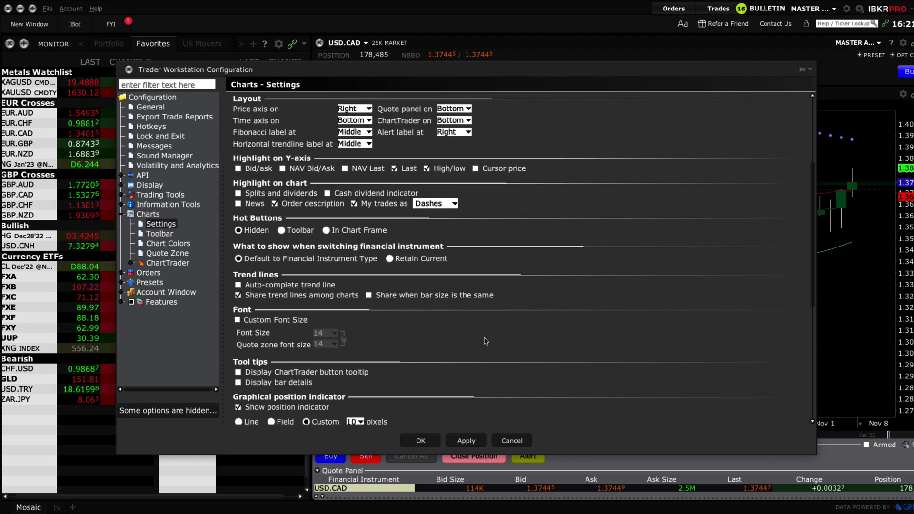
scroll(485, 341, down, 5)
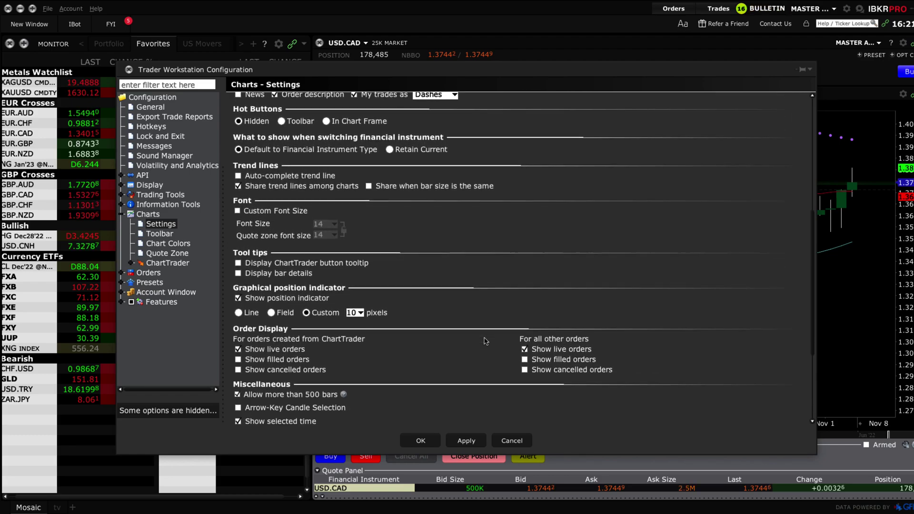
scroll(485, 341, down, 5)
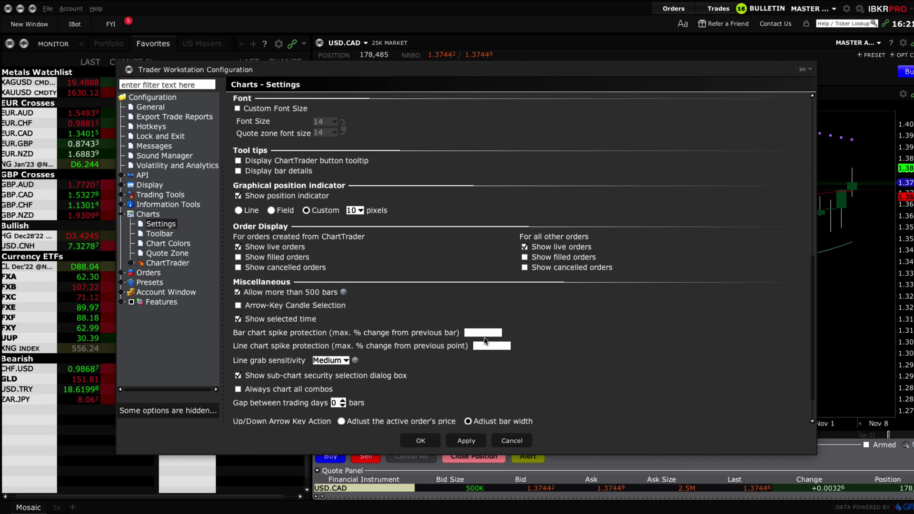
scroll(485, 341, up, 1)
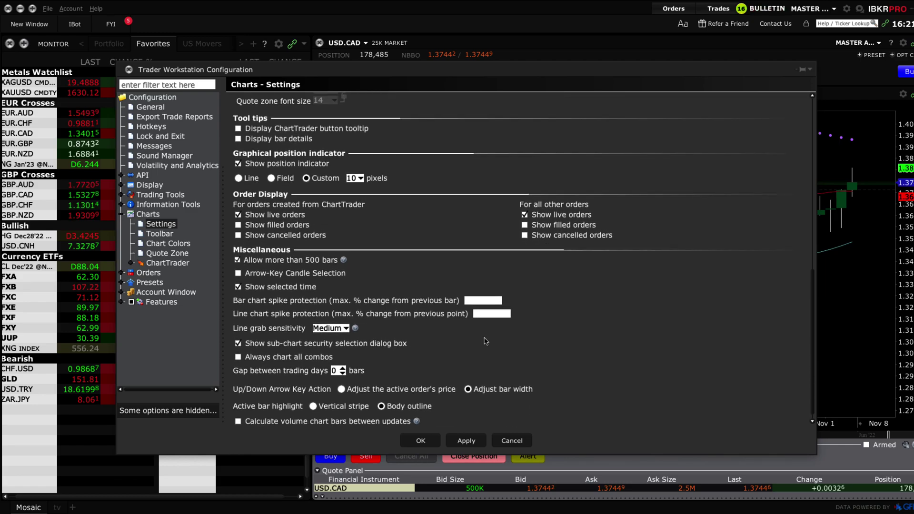
scroll(484, 341, up, 12)
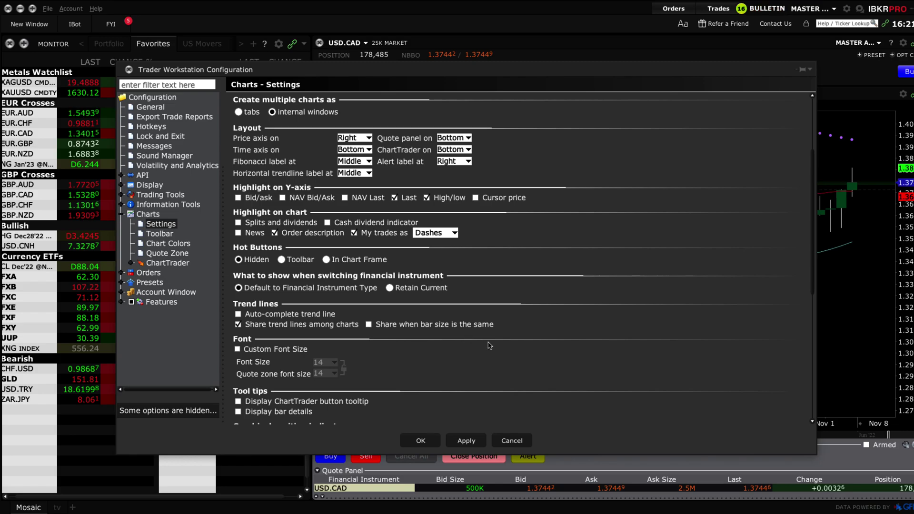
- Set the chart background's display color to light gray and apply the change
click(163, 245)
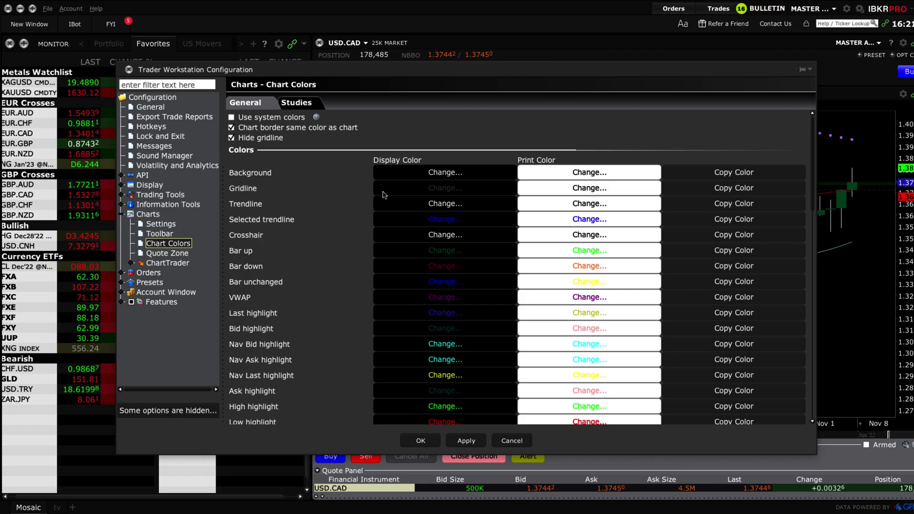
click(412, 173)
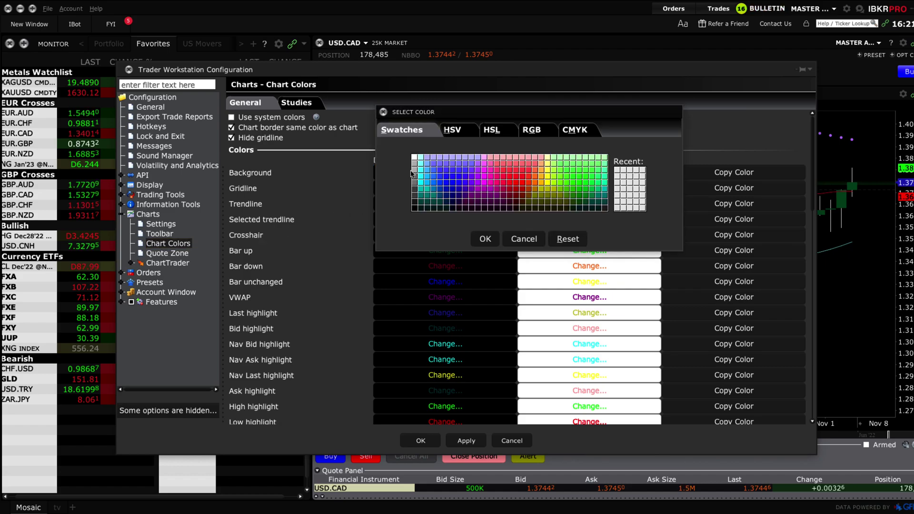
click(537, 240)
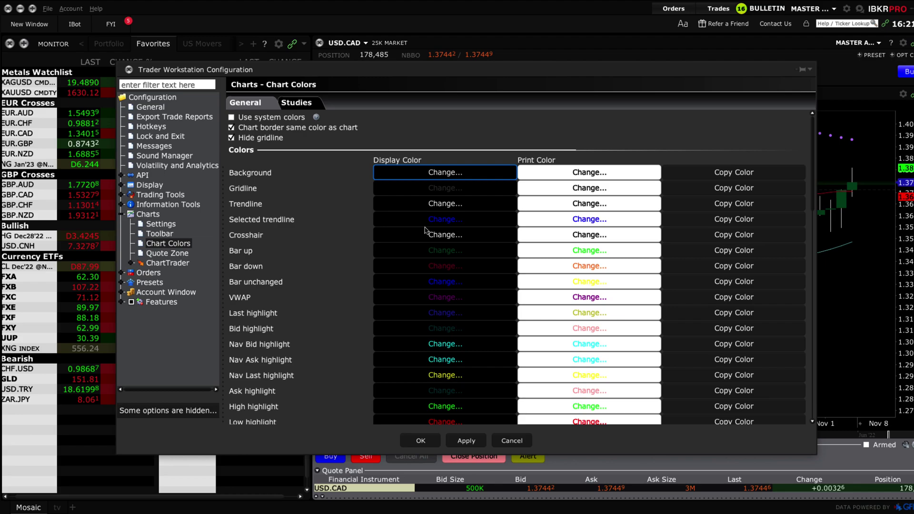
click(415, 175)
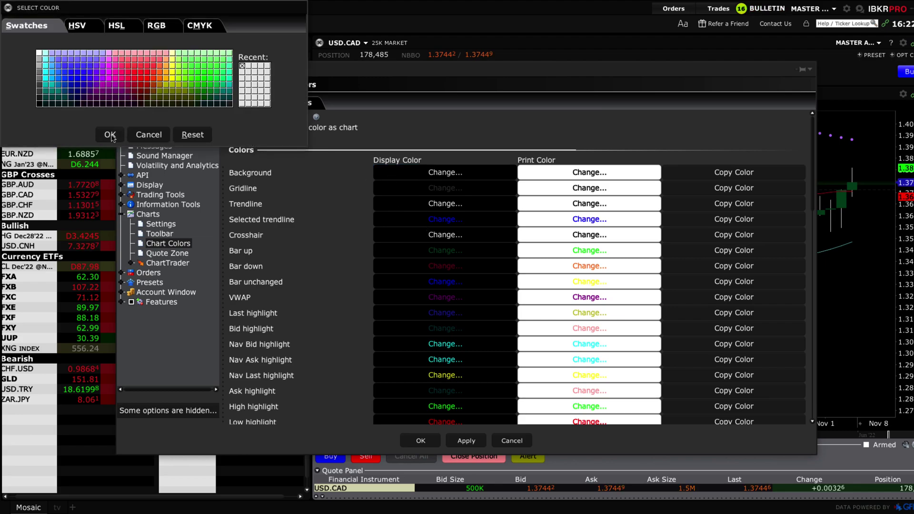
click(110, 135)
click(460, 446)
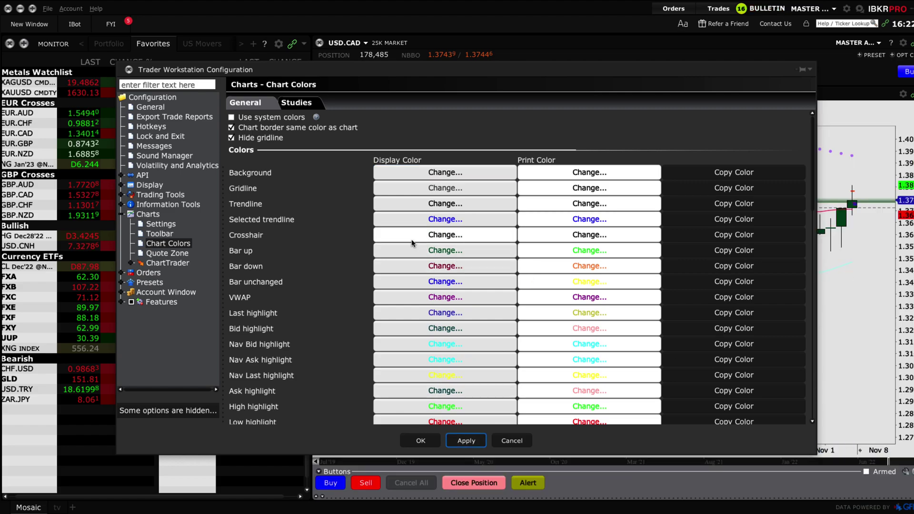
- Set the trendline's display color to red
click(413, 189)
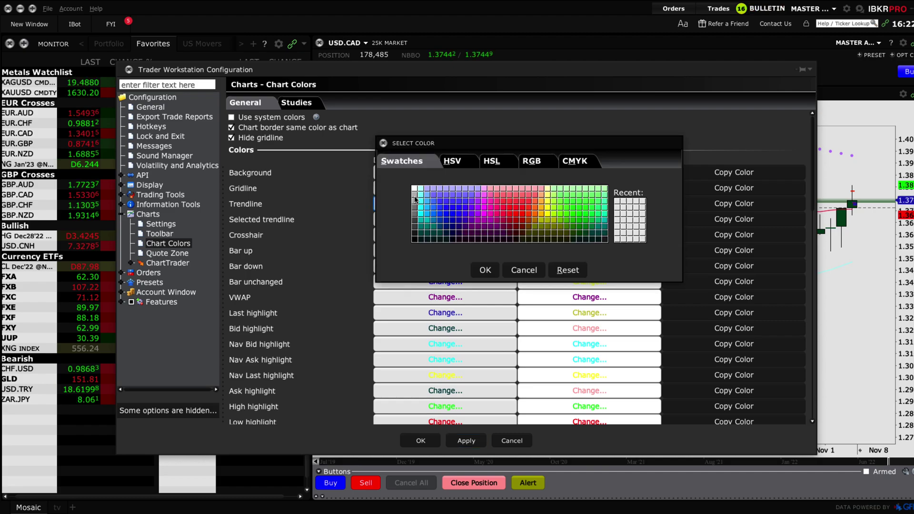
click(509, 216)
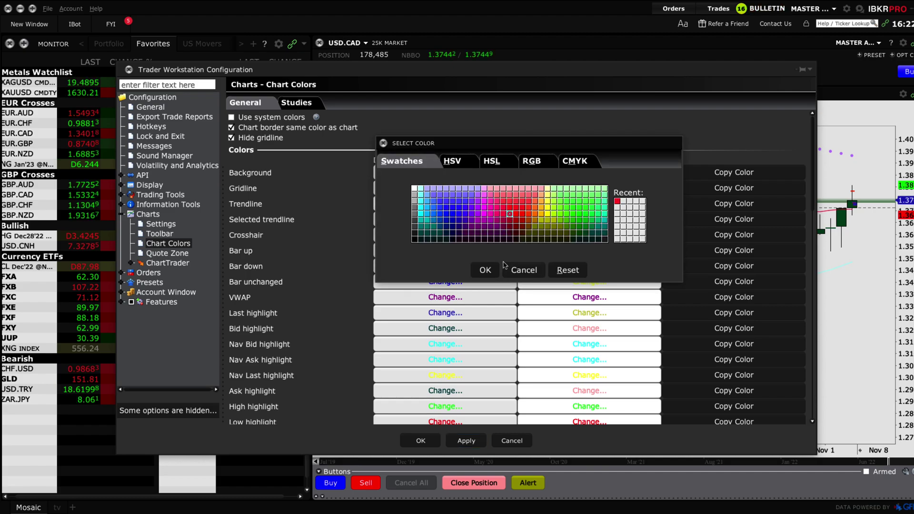
click(481, 270)
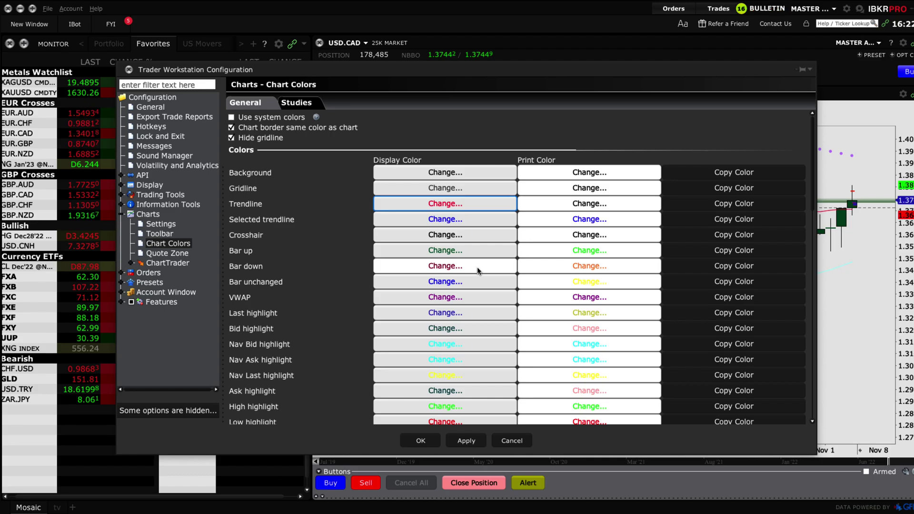
- Look through the remaining general chart colors and the study colors
scroll(291, 250, down, 5)
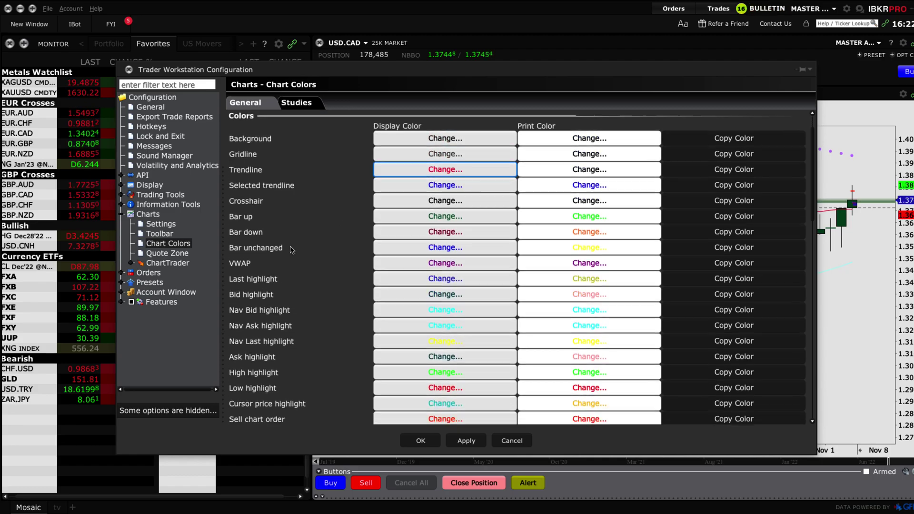
scroll(292, 249, down, 5)
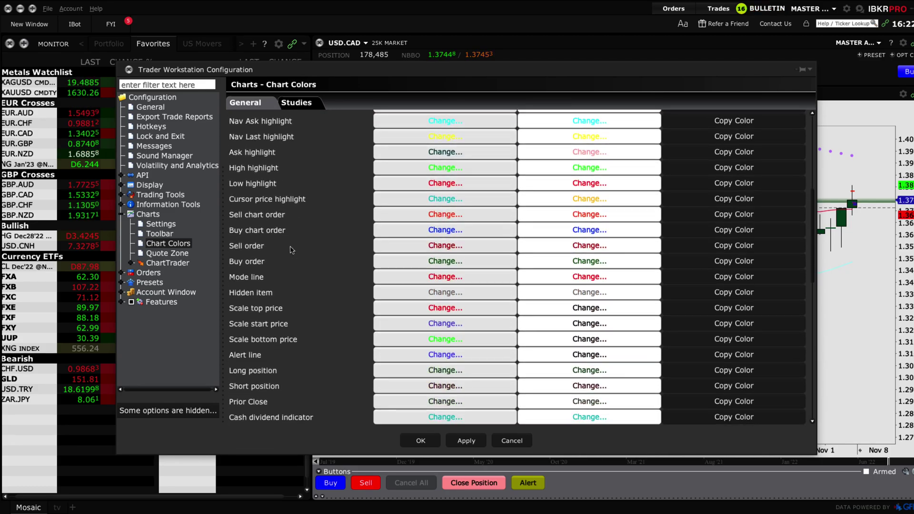
scroll(291, 250, up, 4)
scroll(292, 250, up, 4)
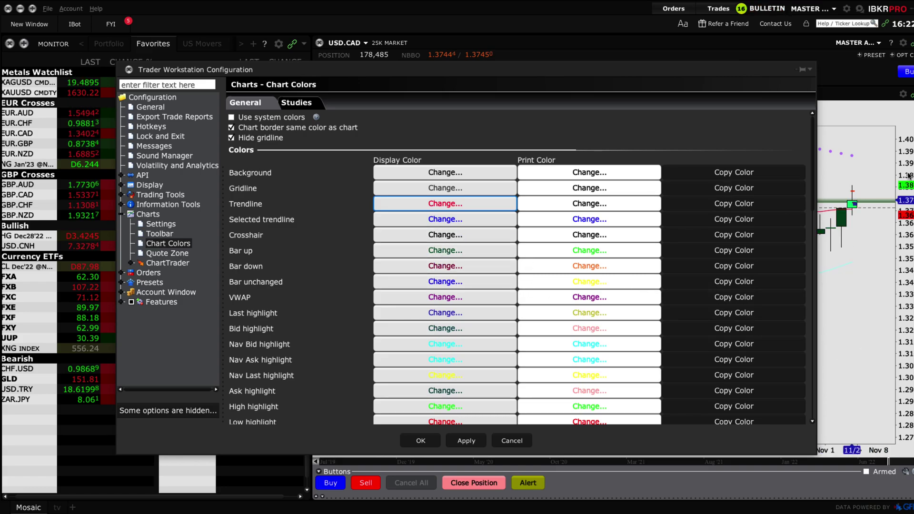
click(295, 104)
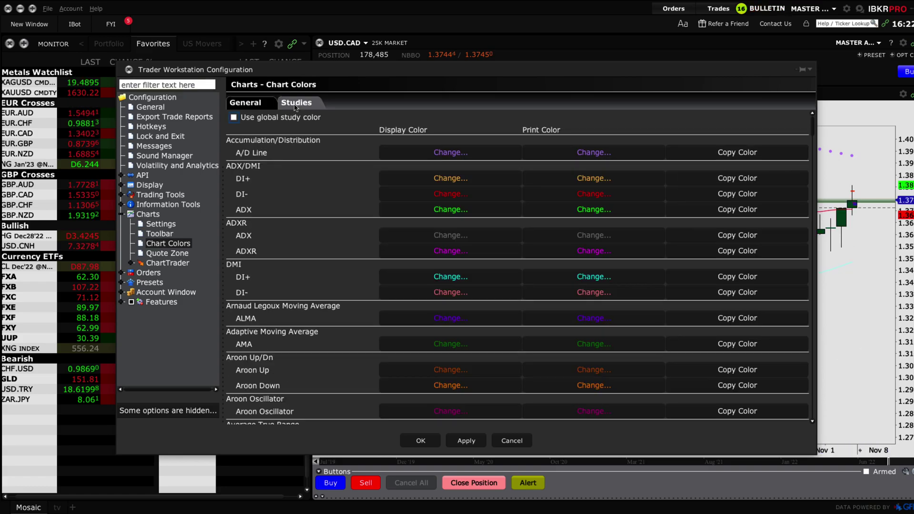
scroll(365, 234, down, 6)
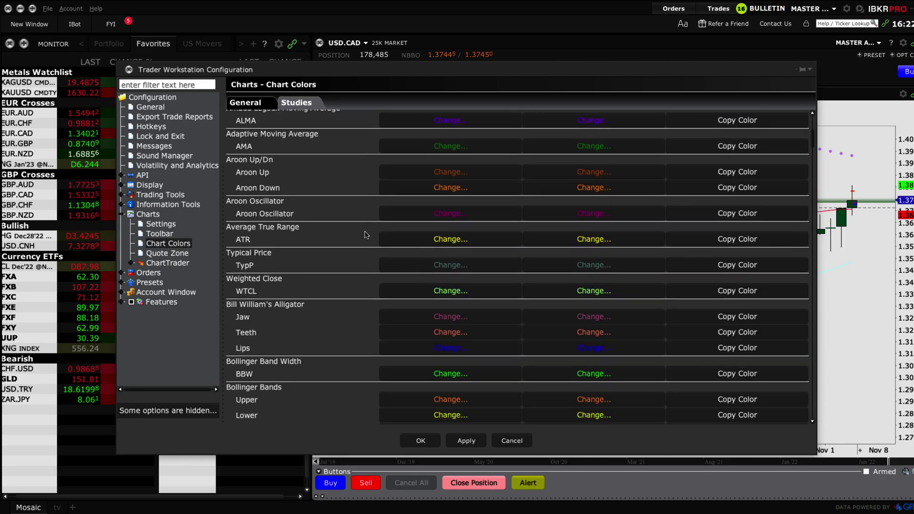
scroll(364, 234, down, 3)
click(251, 103)
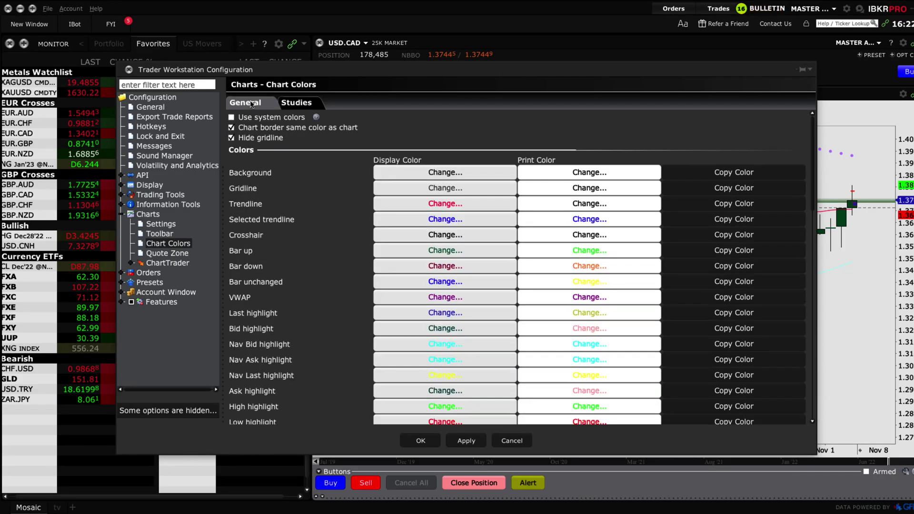
- Add the Position column from Position and P&L to the left quote zone, and save the configuration
click(157, 262)
click(160, 254)
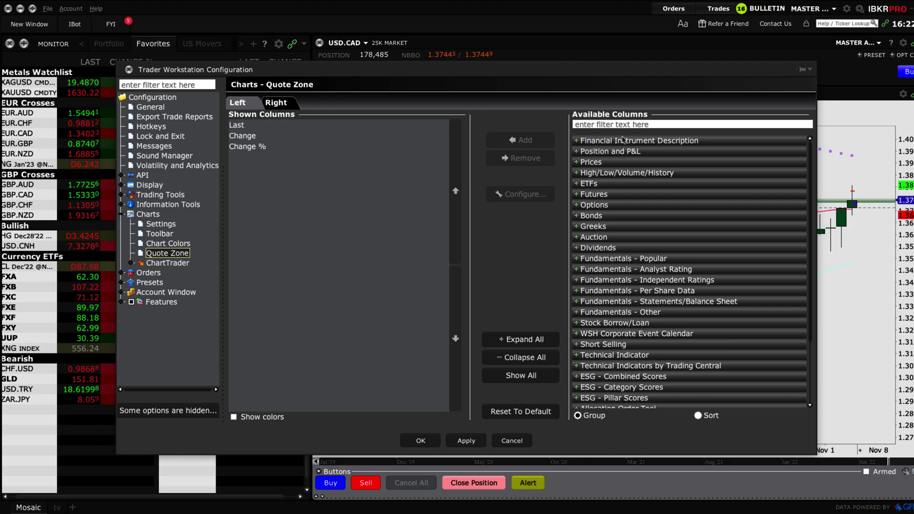
click(577, 162)
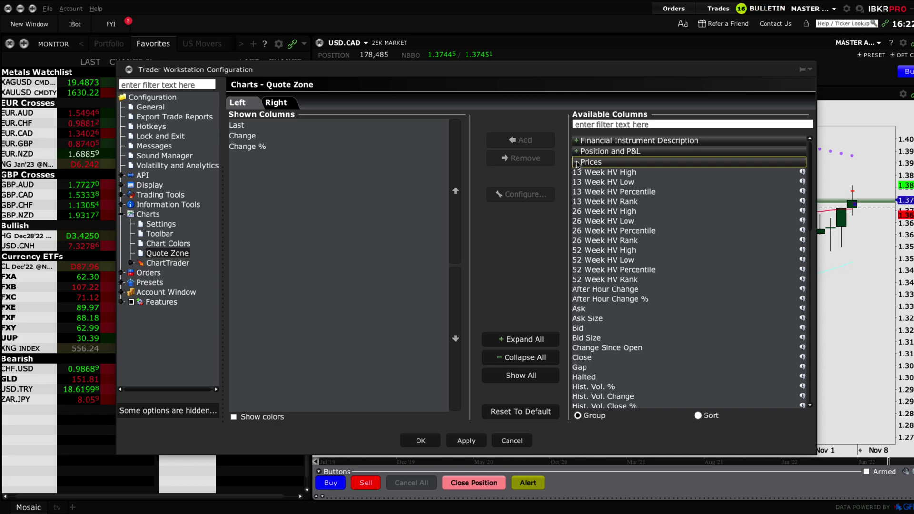
click(578, 162)
click(592, 153)
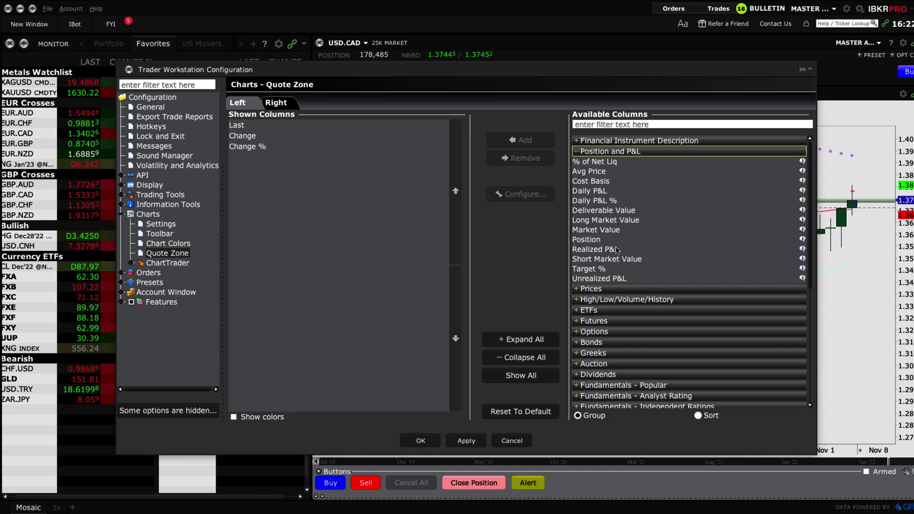
click(601, 240)
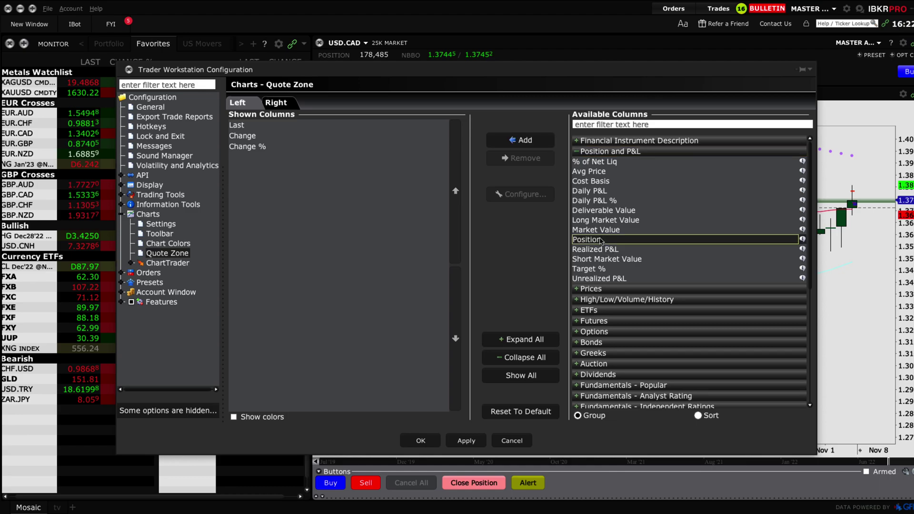
click(512, 143)
click(421, 440)
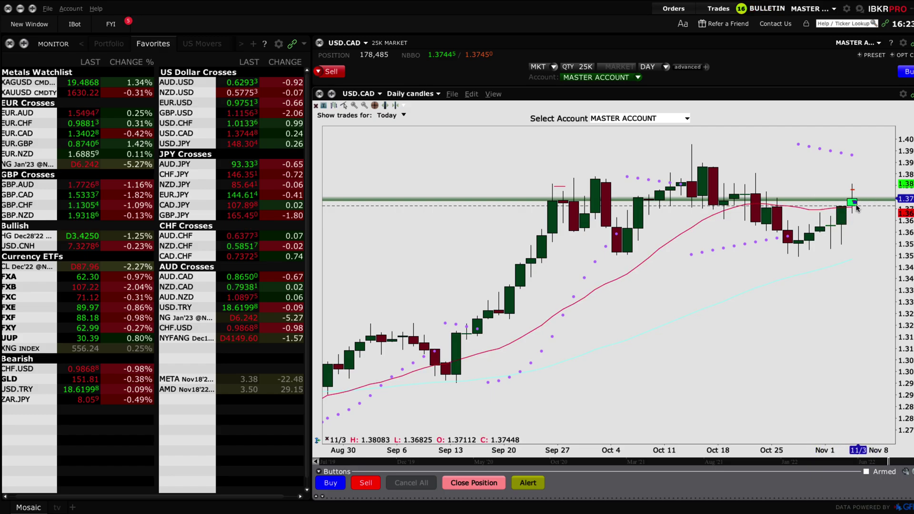
- Zoom in on the latest USD.CAD daily candles to inspect the trade markers
scroll(857, 207, up, 4)
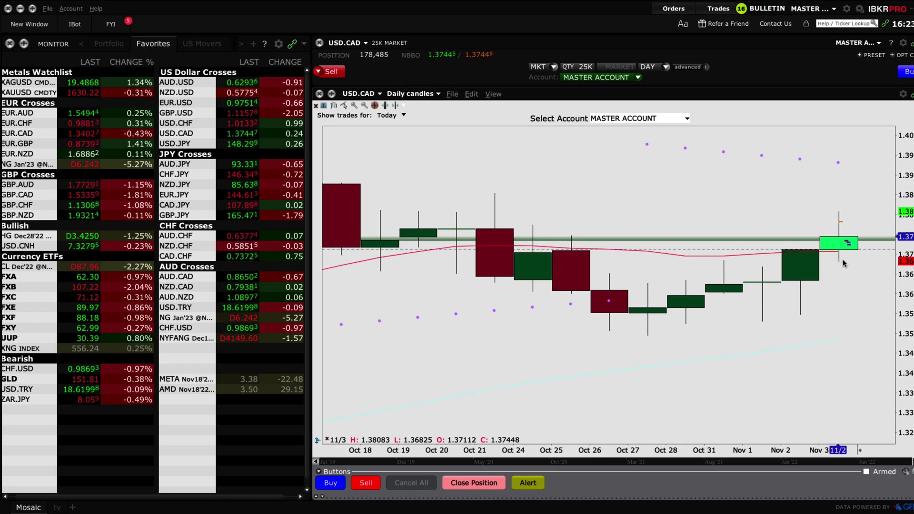
click(903, 94)
click(889, 106)
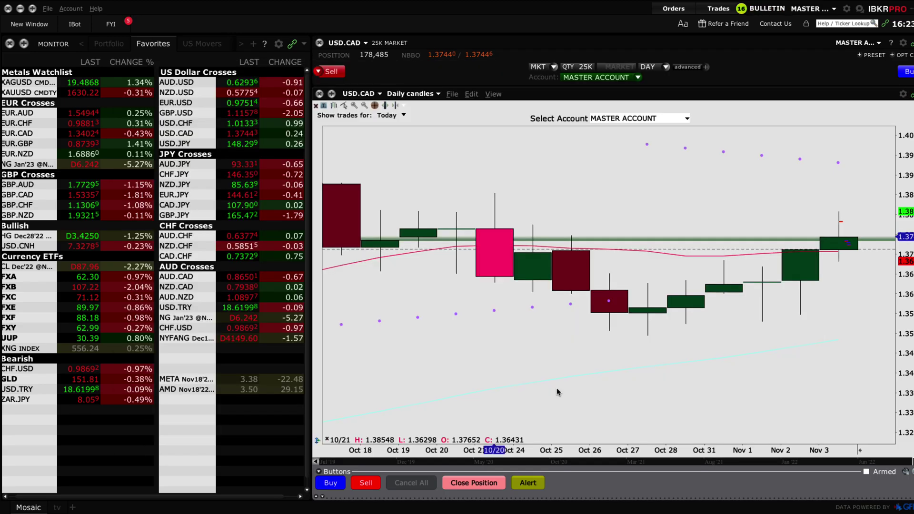
click(499, 443)
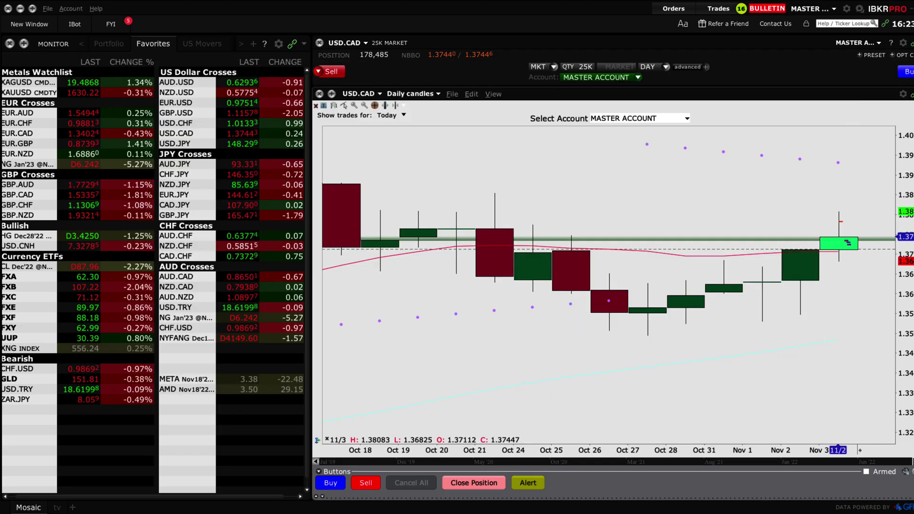
- Enable the custom font size for charts, set both the font size and quote zone font size to 16, and save
click(903, 94)
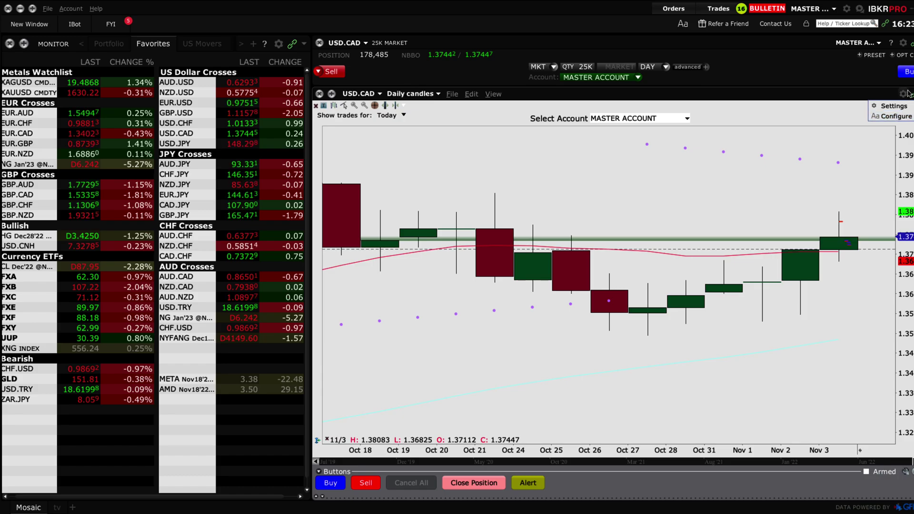
click(906, 117)
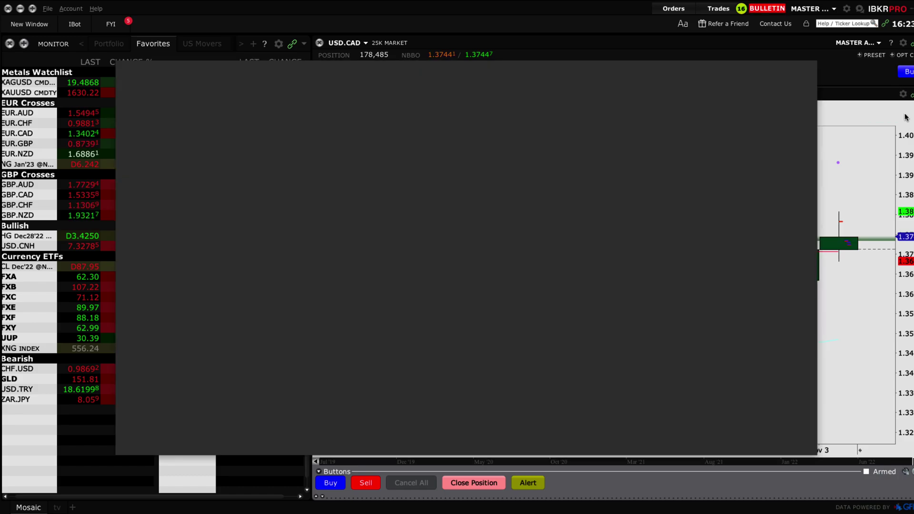
scroll(279, 384, down, 3)
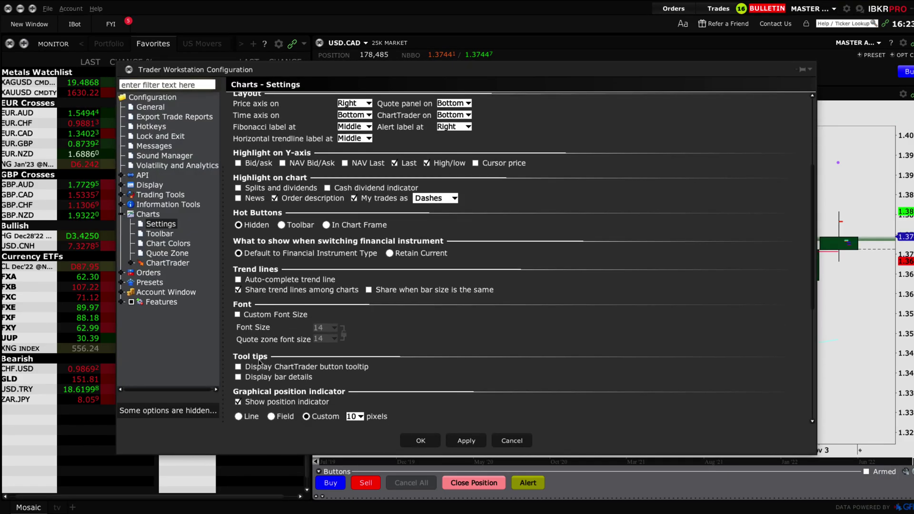
click(247, 317)
click(334, 328)
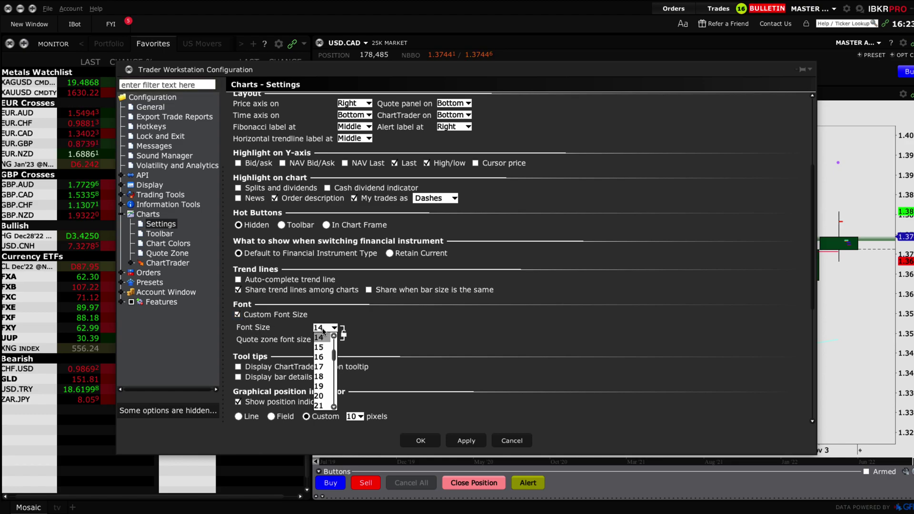
click(327, 357)
click(328, 339)
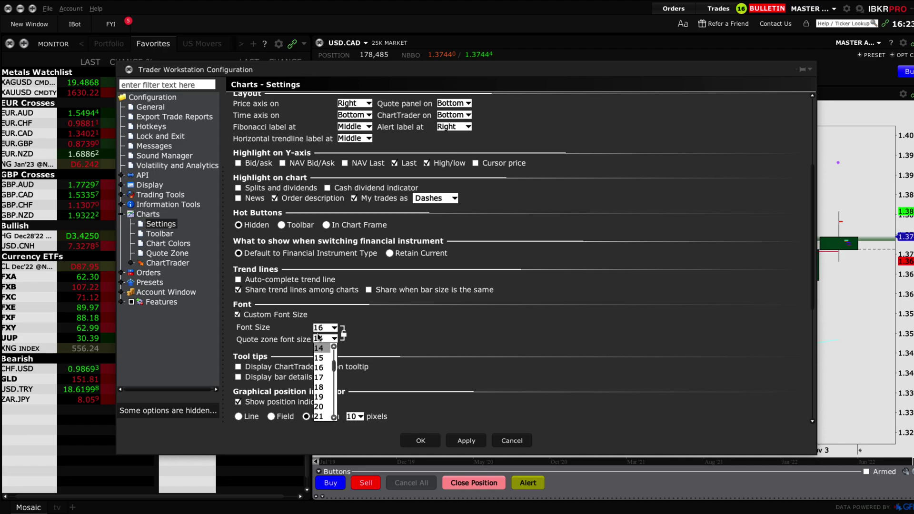
click(322, 368)
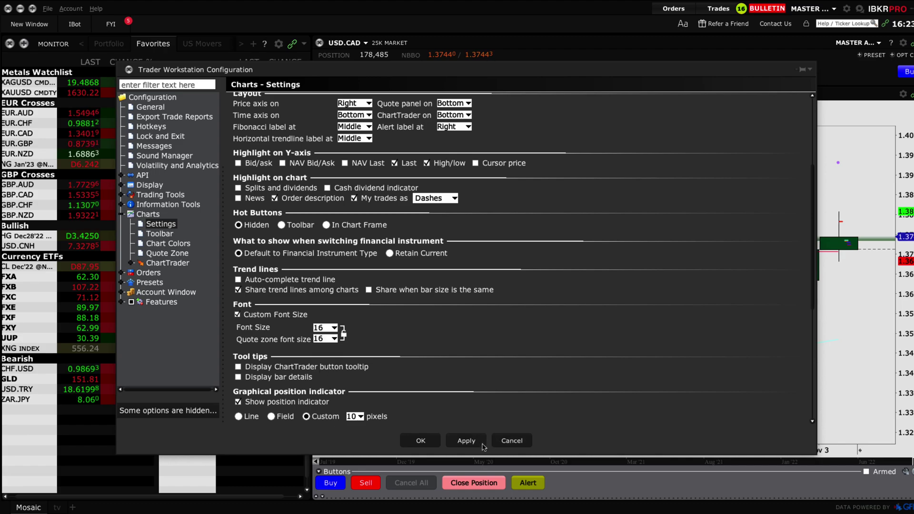
click(420, 440)
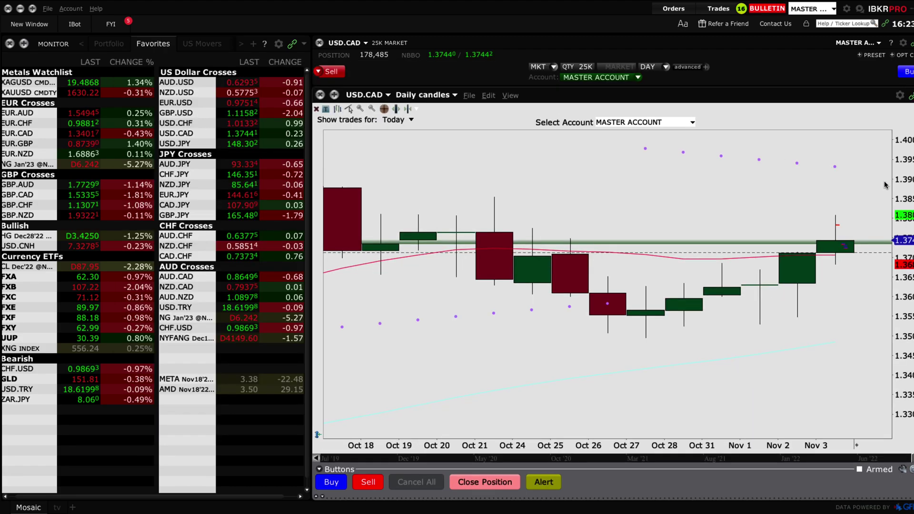
- Look through the remaining chart settings, the toolbar items, the chart colors and the quote zone columns in the configuration
click(899, 94)
click(903, 106)
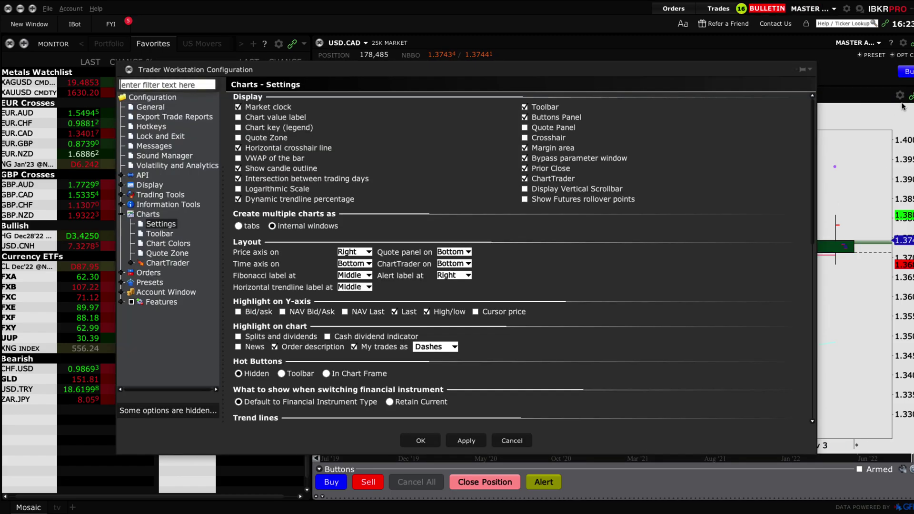
scroll(418, 244, down, 10)
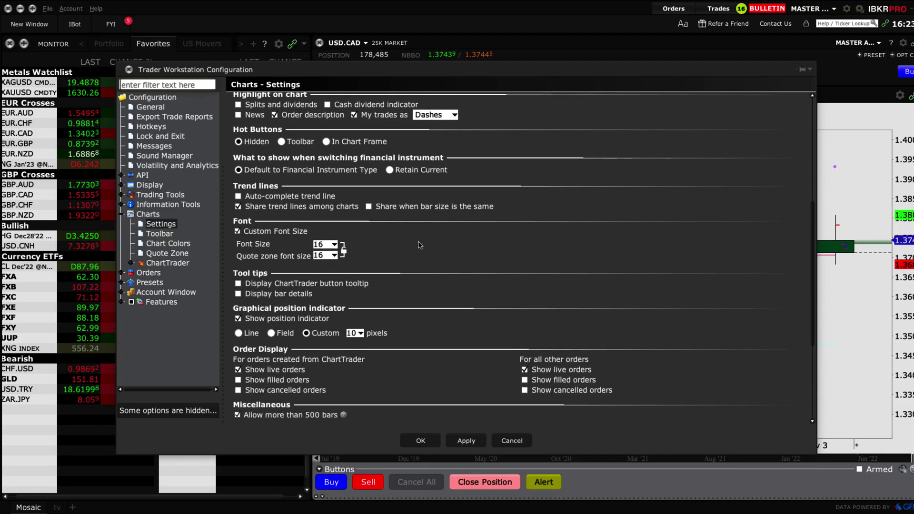
scroll(418, 245, down, 7)
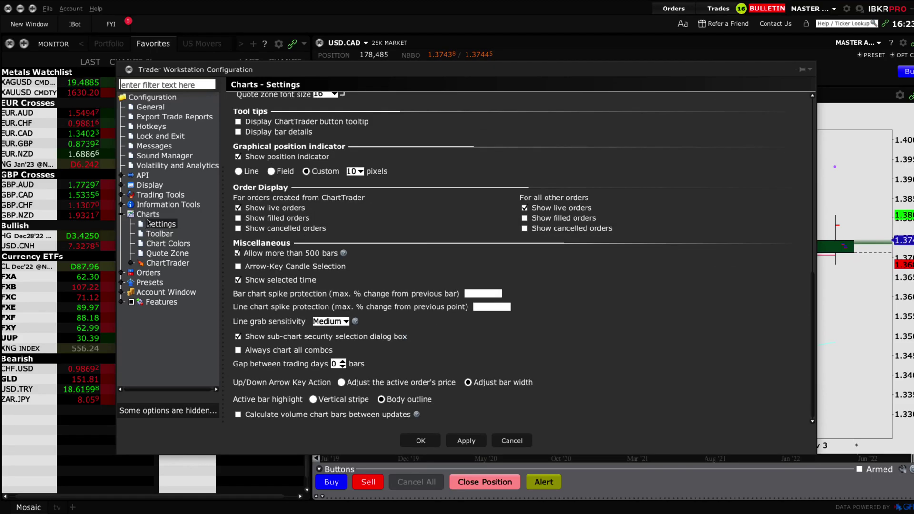
click(155, 233)
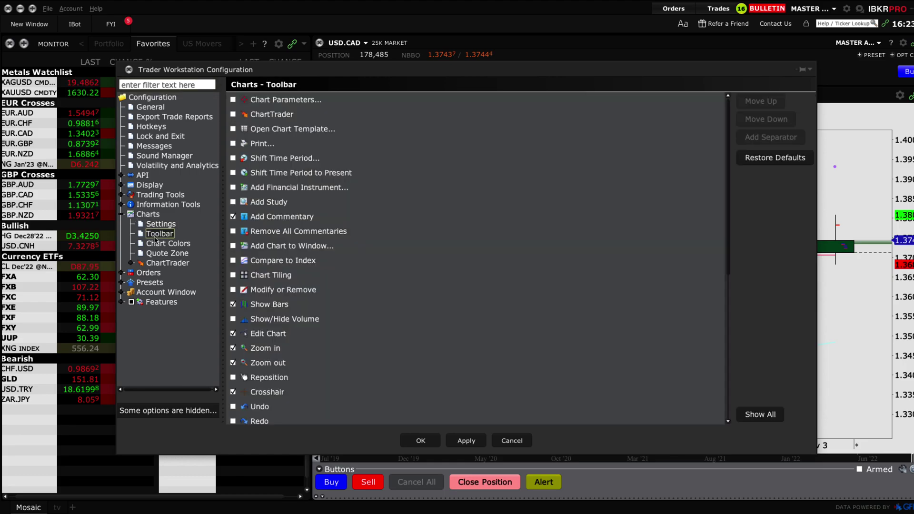
scroll(494, 260, down, 6)
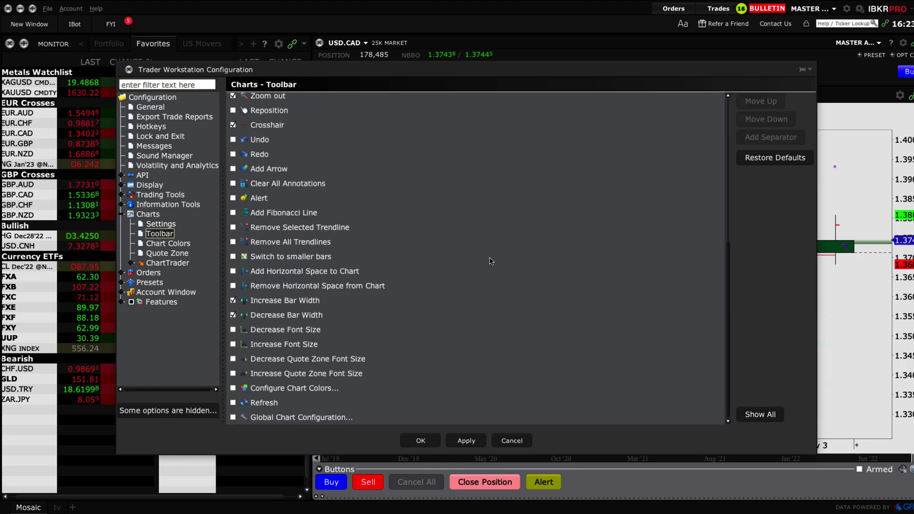
scroll(490, 261, up, 6)
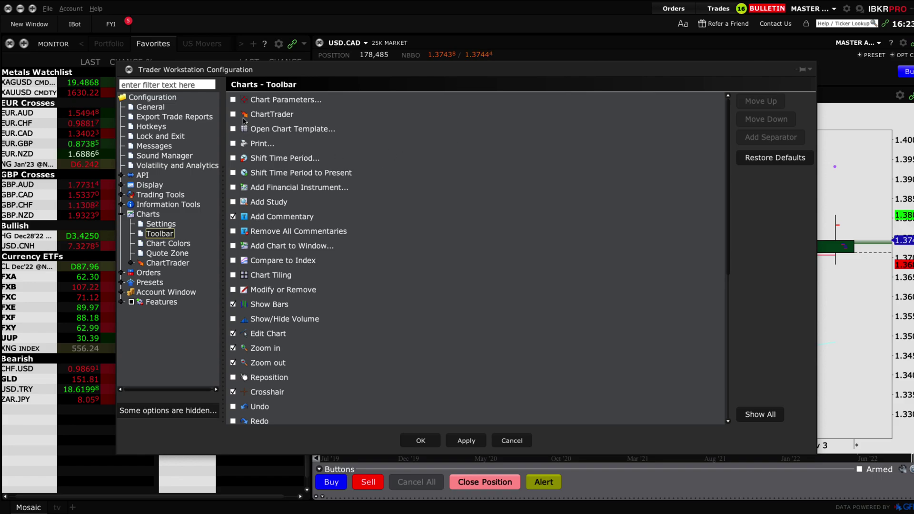
click(162, 244)
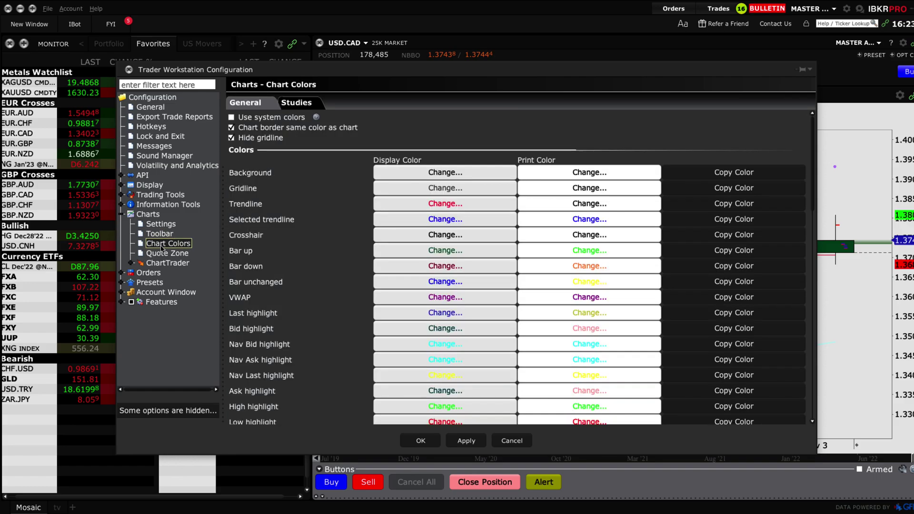
click(158, 255)
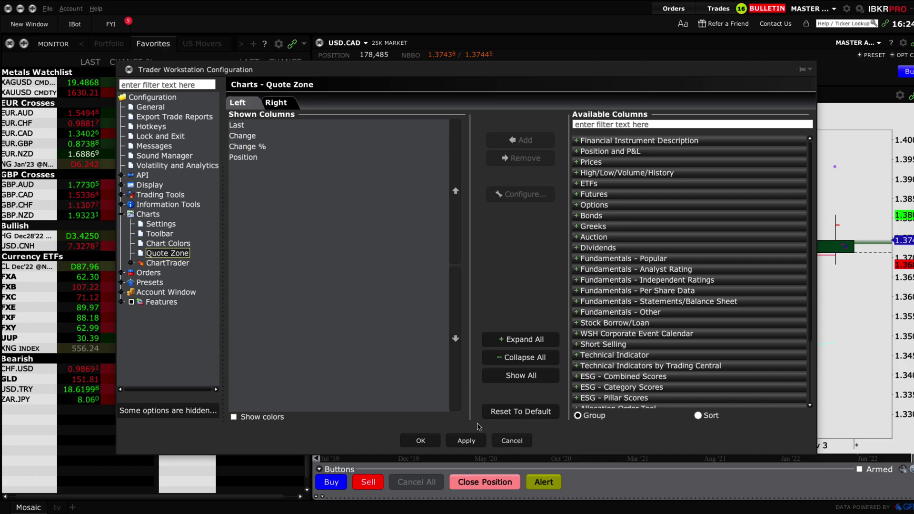
- Turn on the Quote Panel in the chart display settings and save the configuration
click(157, 225)
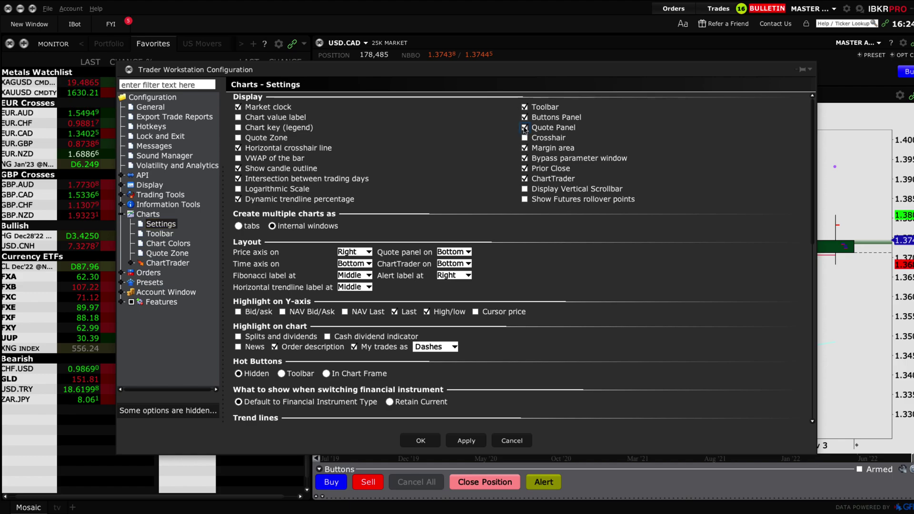
click(421, 441)
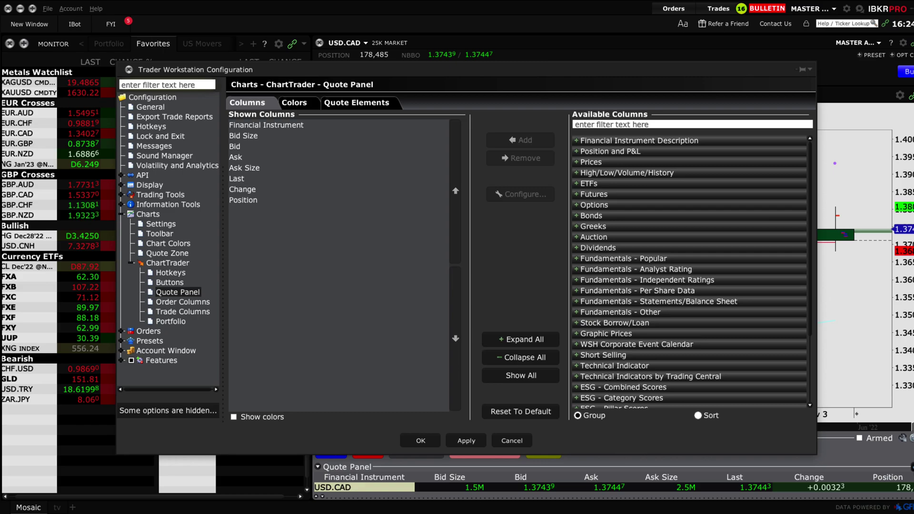
- Remove the Position, Bid Size and Ask Size columns from the ChartTrader quote panel, and save the configuration
click(577, 162)
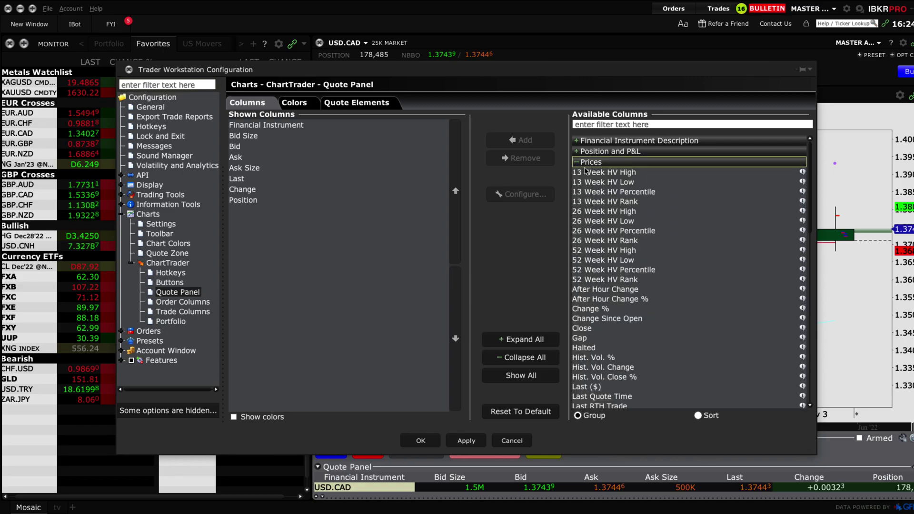
click(244, 204)
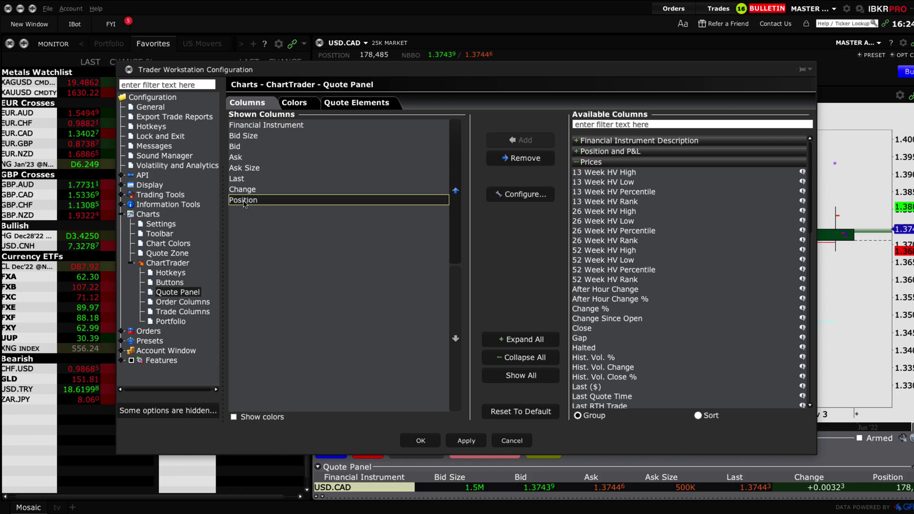
click(524, 158)
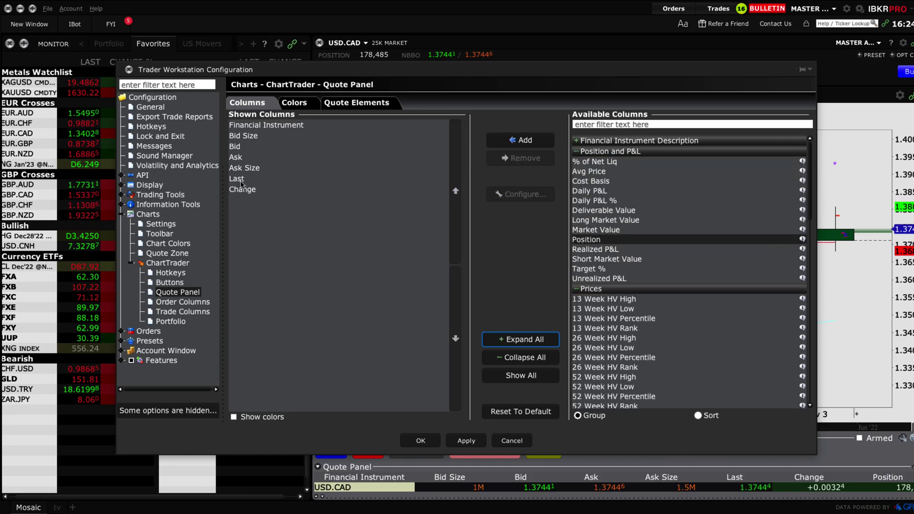
click(242, 135)
click(518, 160)
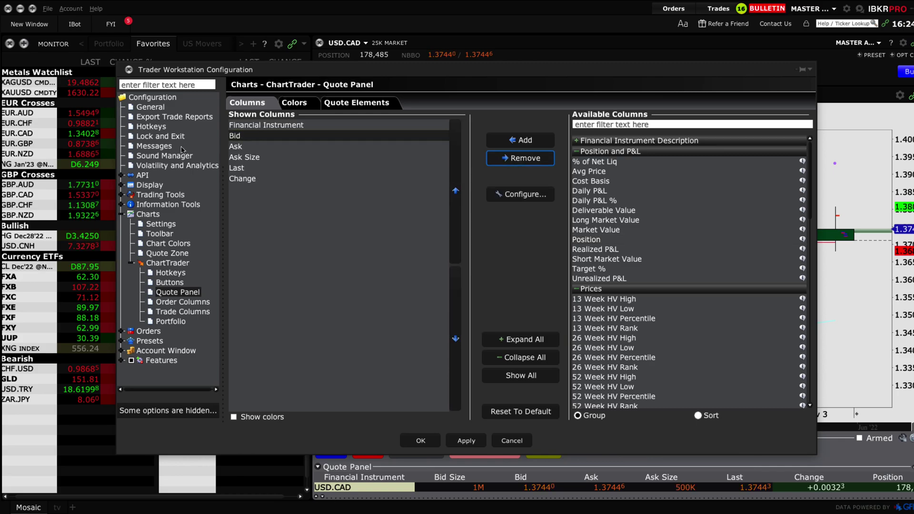
click(238, 157)
click(524, 158)
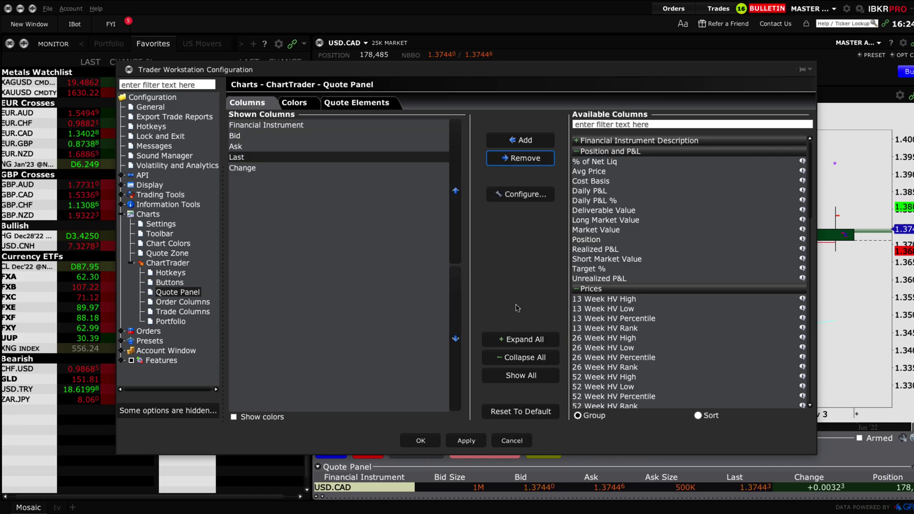
click(423, 447)
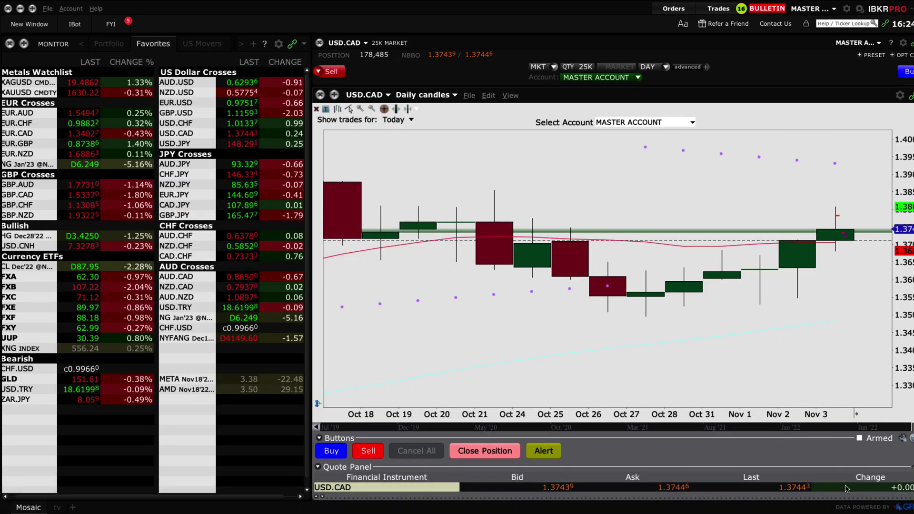
- Set the USD.CAD chart's position indicator to Line
click(510, 95)
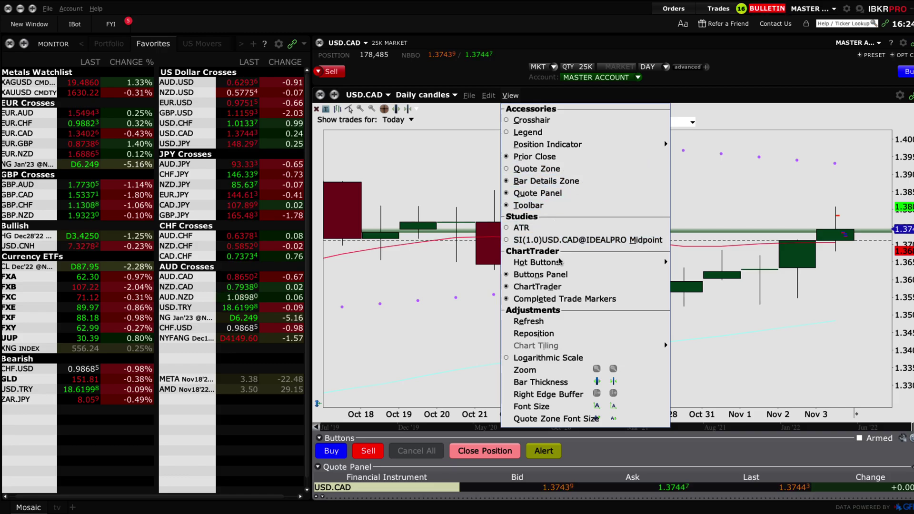
mouse_move(563, 265)
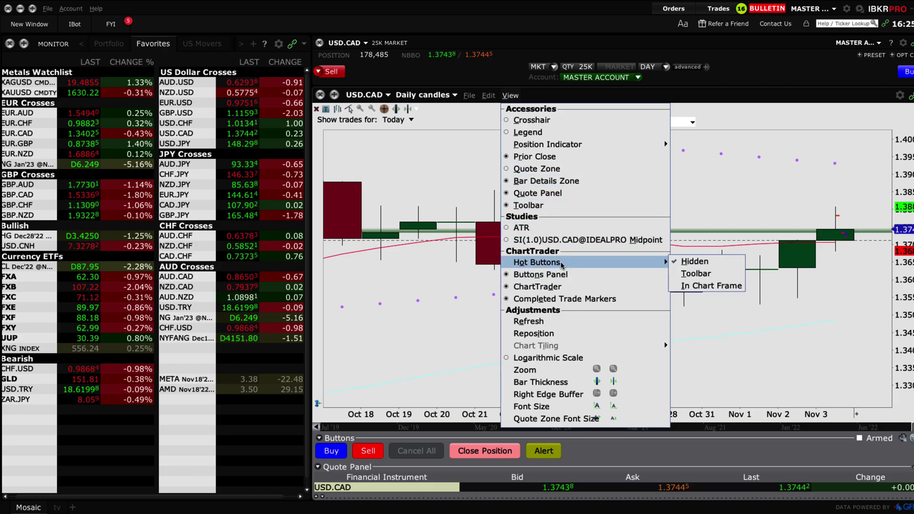
mouse_move(603, 148)
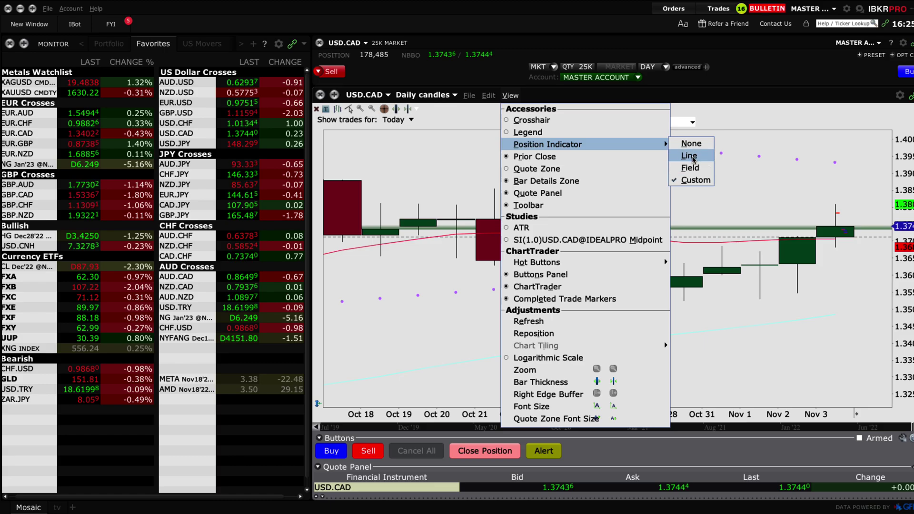
click(693, 159)
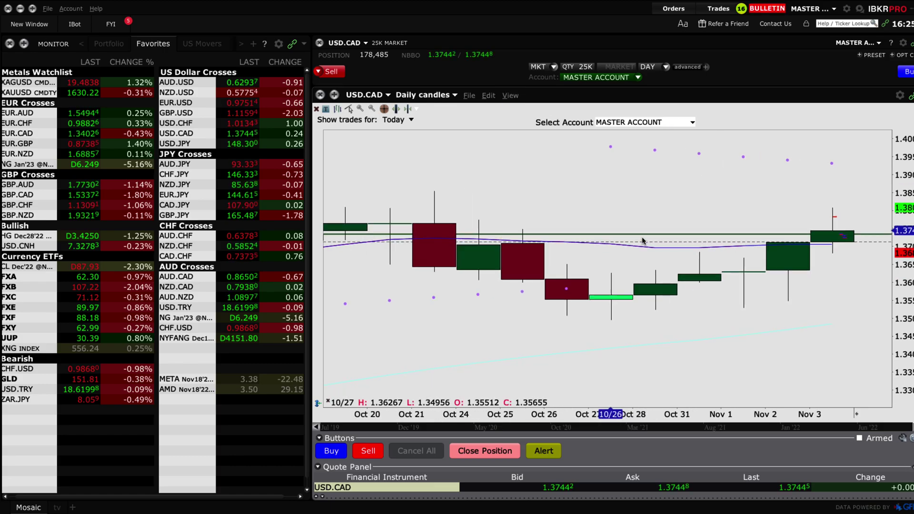
- Zoom the USD.CAD daily chart out and back in to inspect the position indicator line across more candles
scroll(642, 240, down, 5)
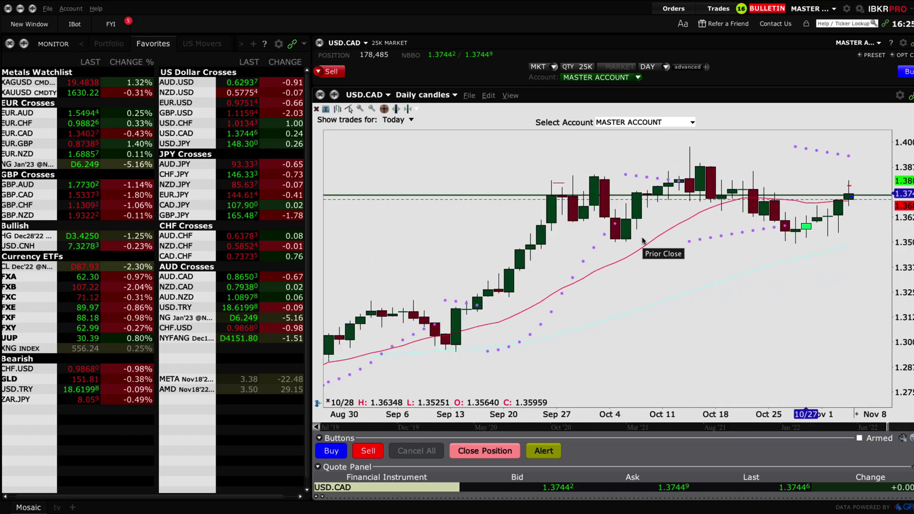
scroll(642, 241, up, 3)
scroll(642, 241, down, 6)
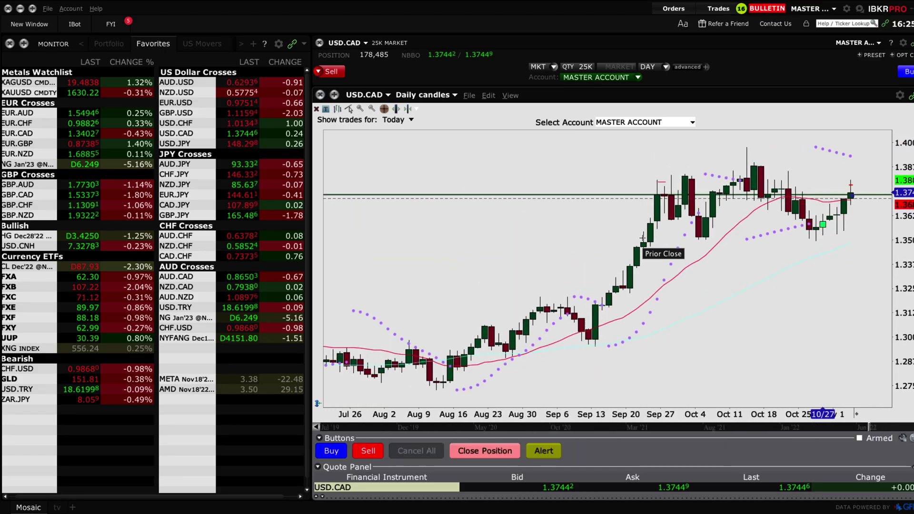
scroll(642, 241, up, 4)
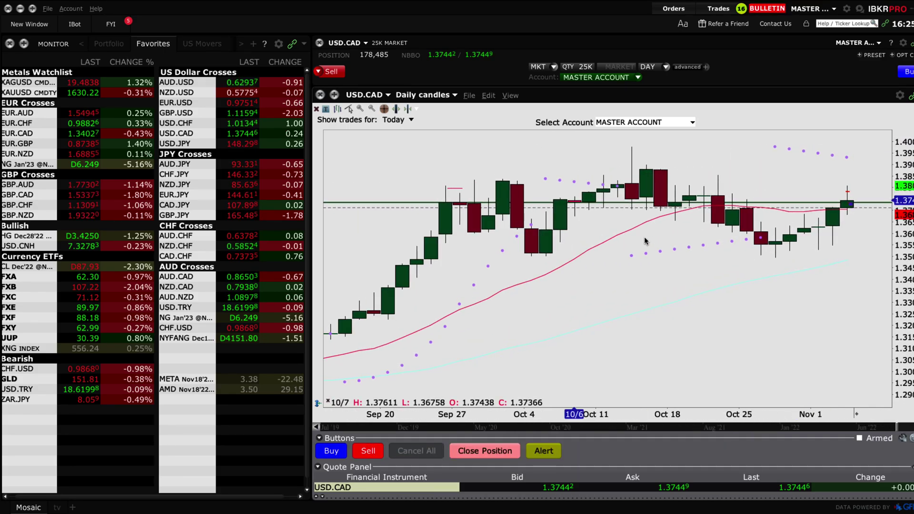
scroll(644, 238, down, 4)
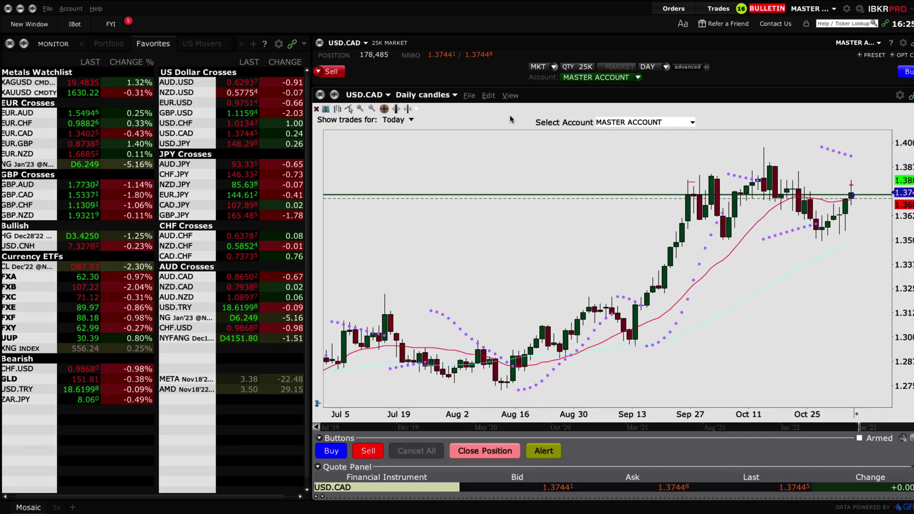
click(511, 96)
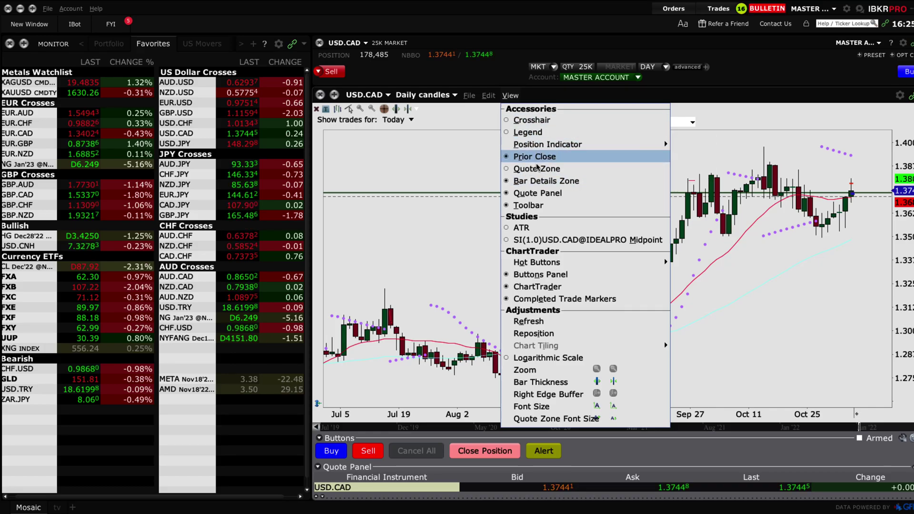
click(745, 308)
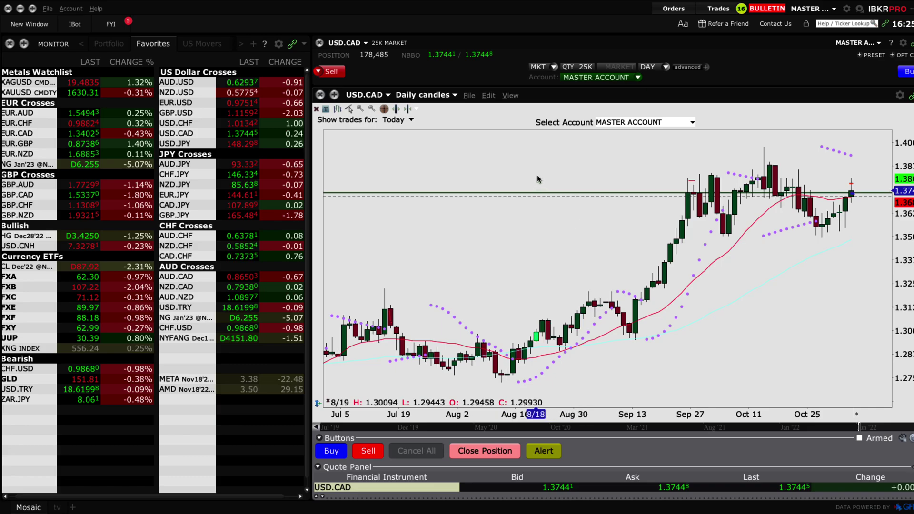
- Add a Simple Moving Avg. study to the USD.CAD daily chart
right_click(529, 147)
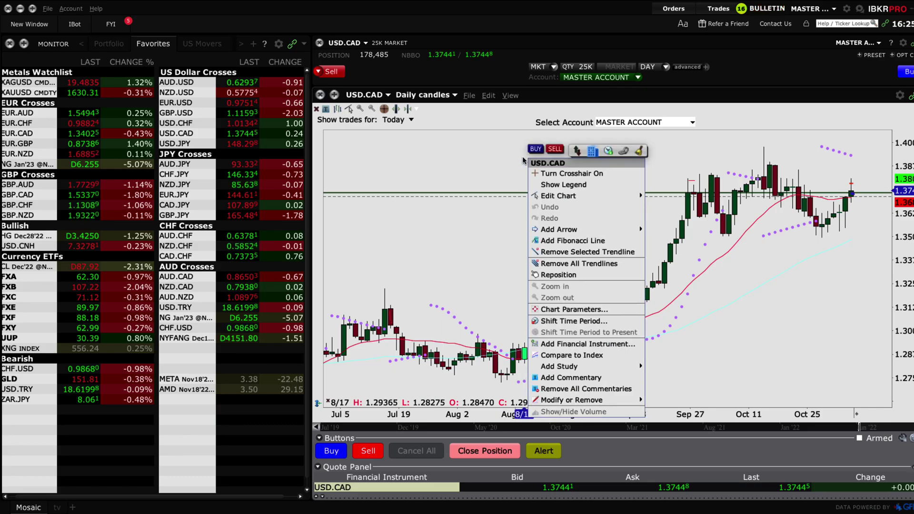
click(561, 266)
right_click(556, 140)
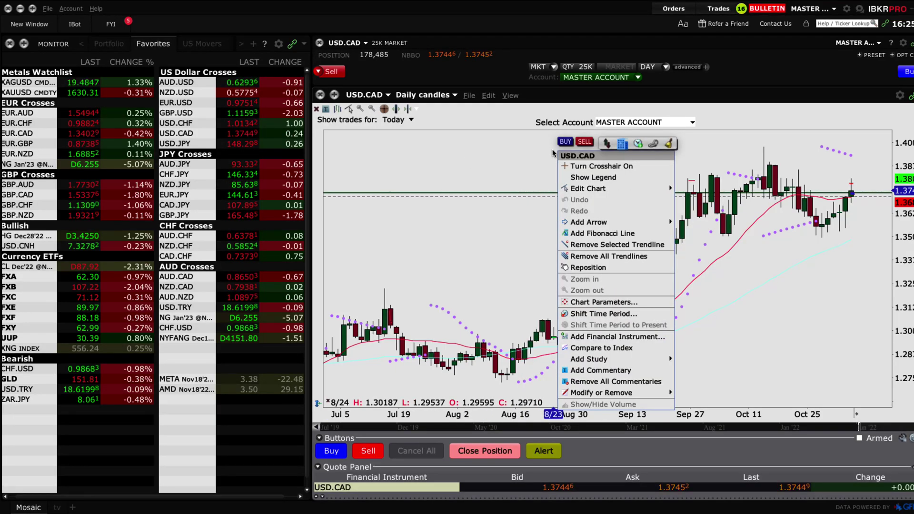
mouse_move(623, 362)
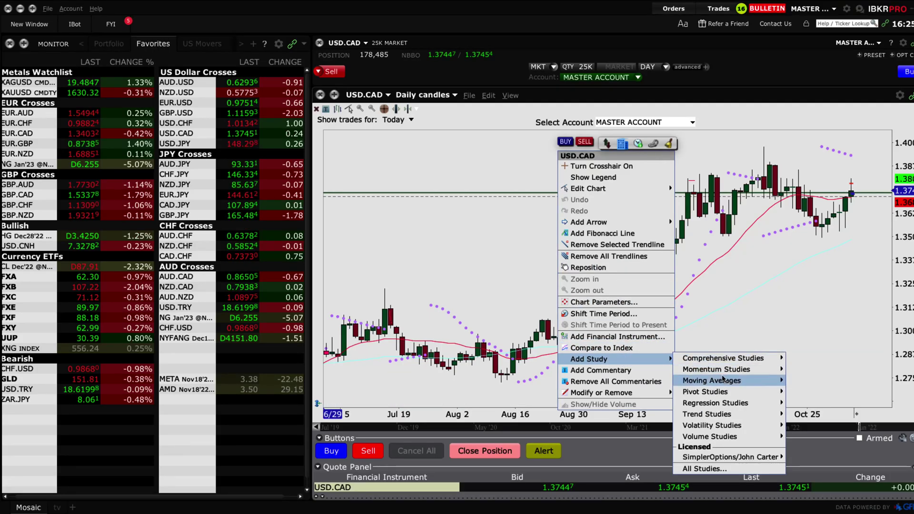
mouse_move(722, 392)
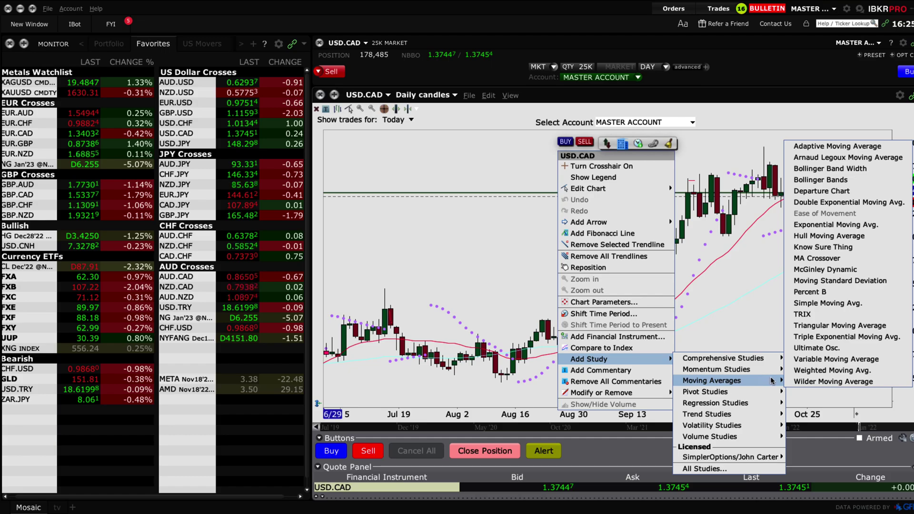
click(819, 305)
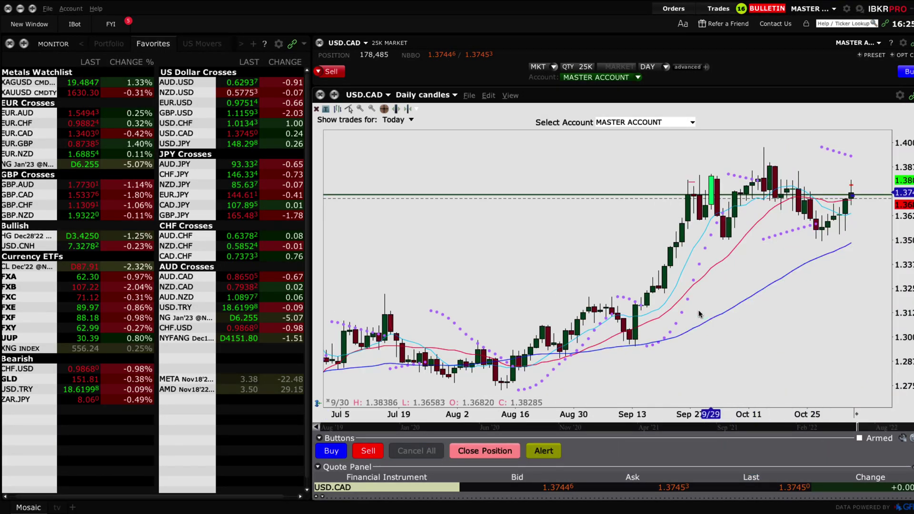
- Open the SMA(50) indicator on the USD.CAD chart for editing
right_click(753, 297)
click(737, 305)
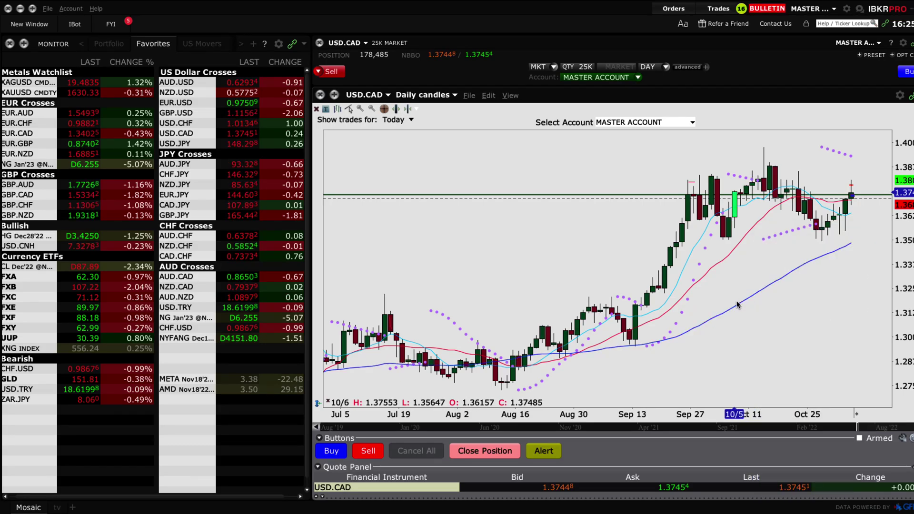
key(Delete)
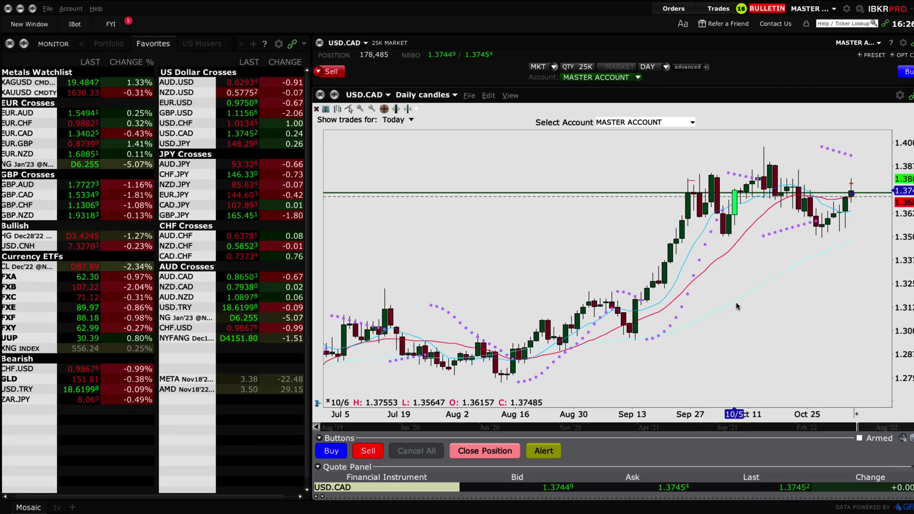
right_click(737, 306)
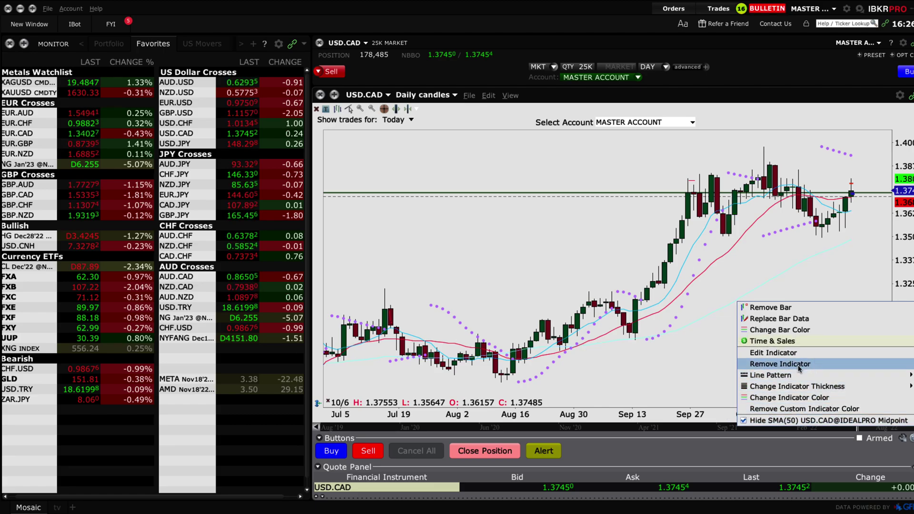
click(785, 352)
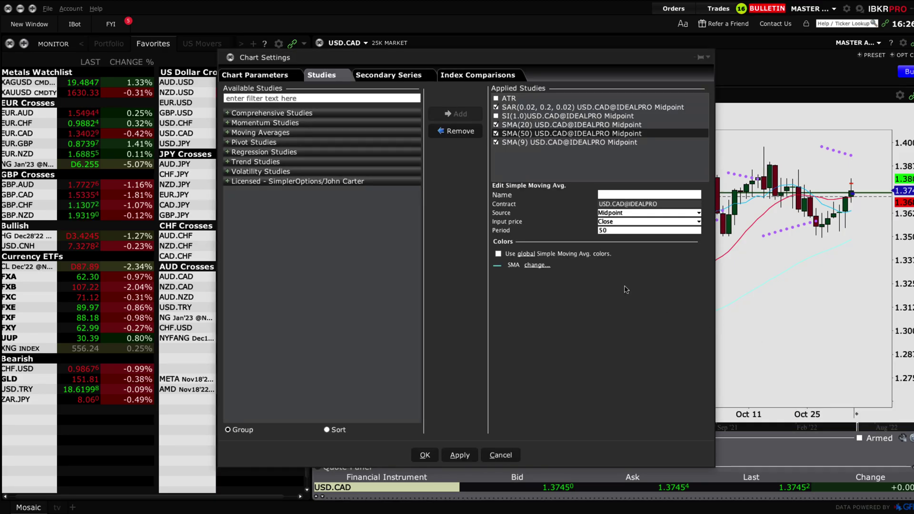
- Review the SMA(20) and SMA(9) parameters, change the SMA(9) line color to yellow, and apply it
click(526, 125)
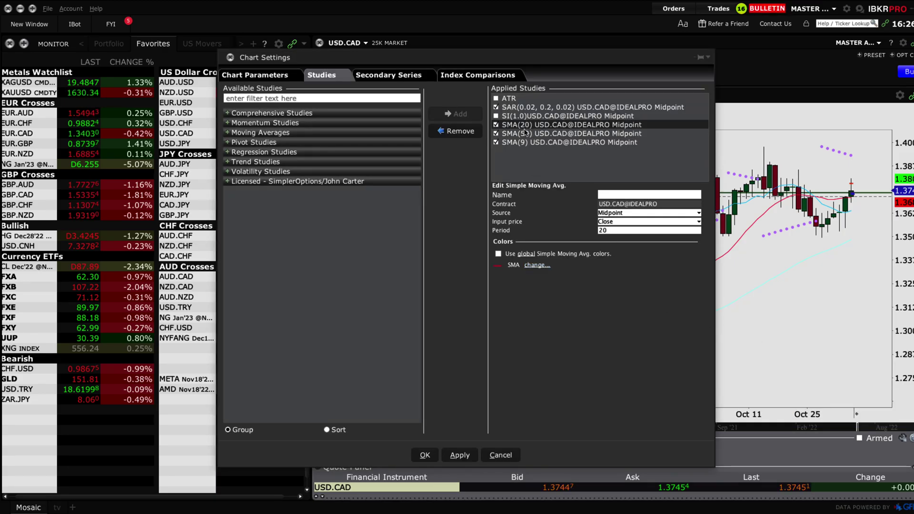
click(526, 142)
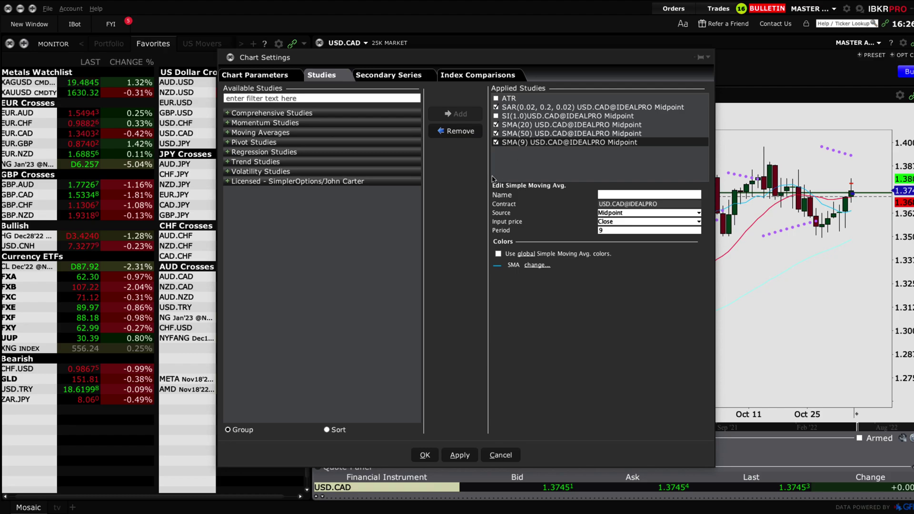
click(536, 268)
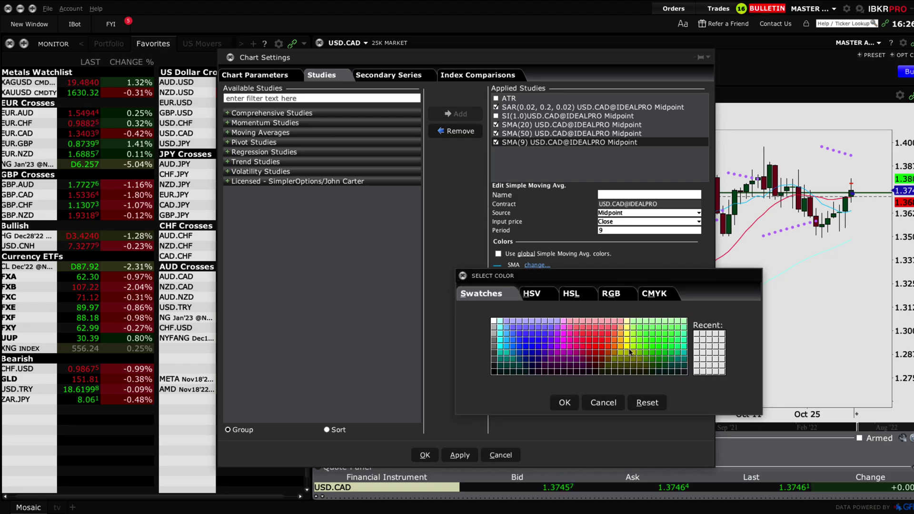
click(565, 402)
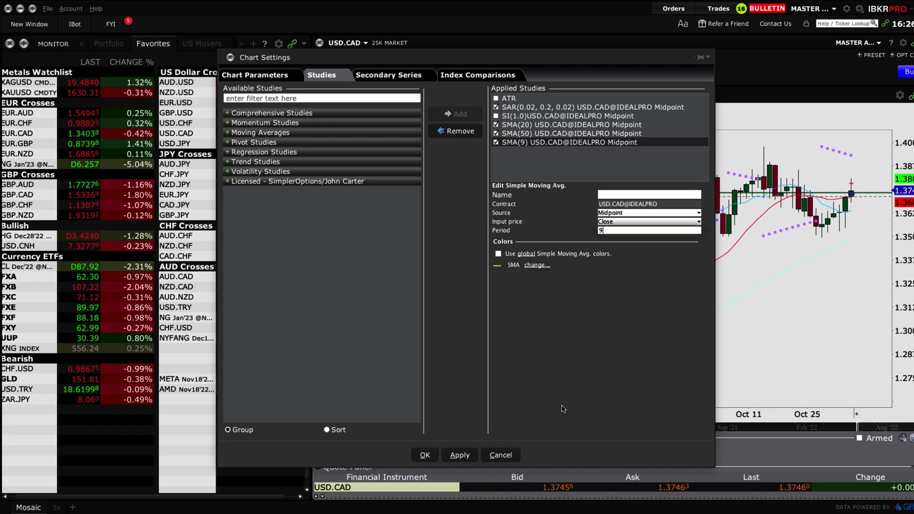
click(460, 455)
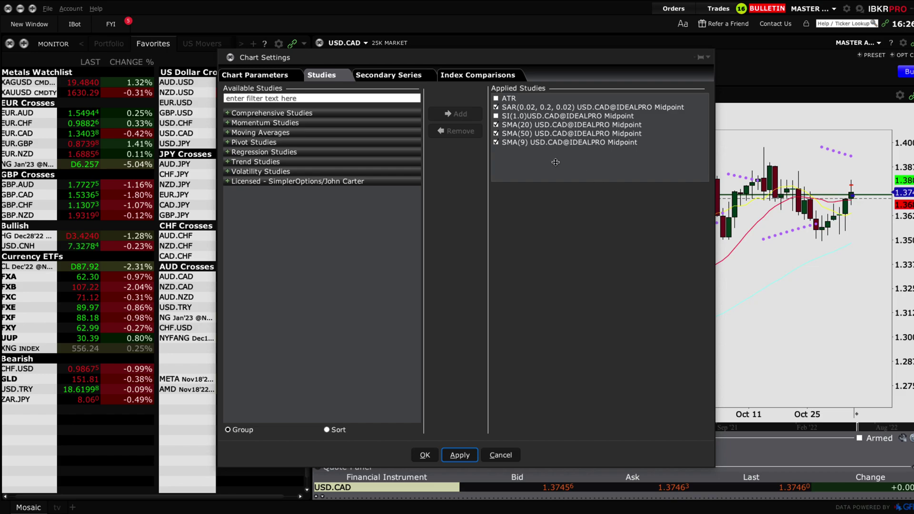
- Change the SMA(9) study's period to 200 and its line color to dark green, and save the studies
click(524, 135)
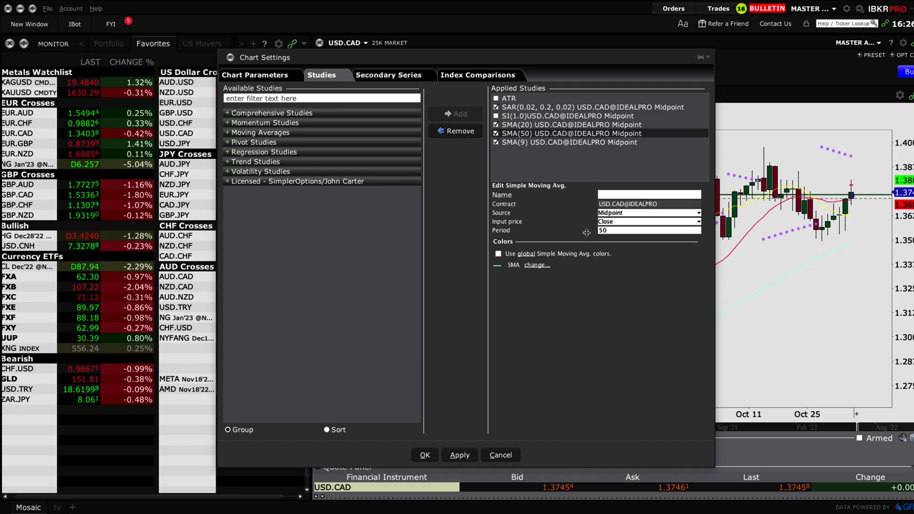
click(569, 143)
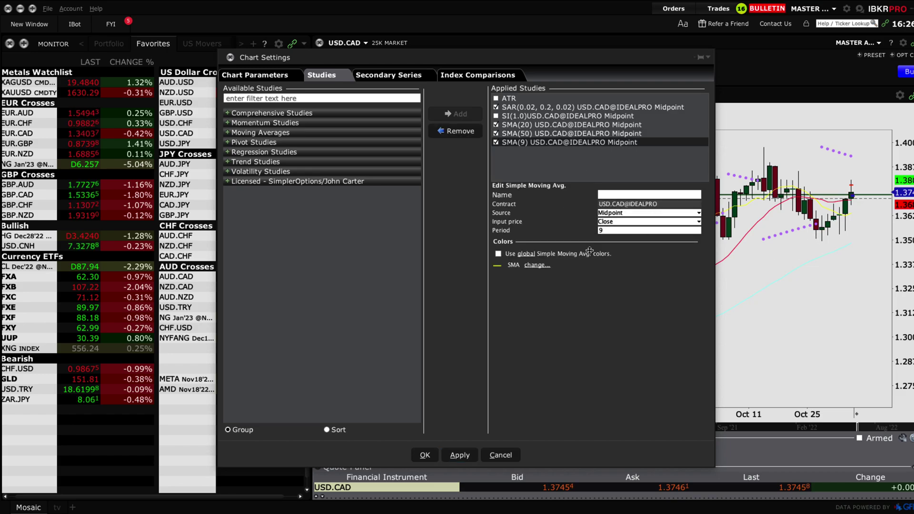
click(608, 229)
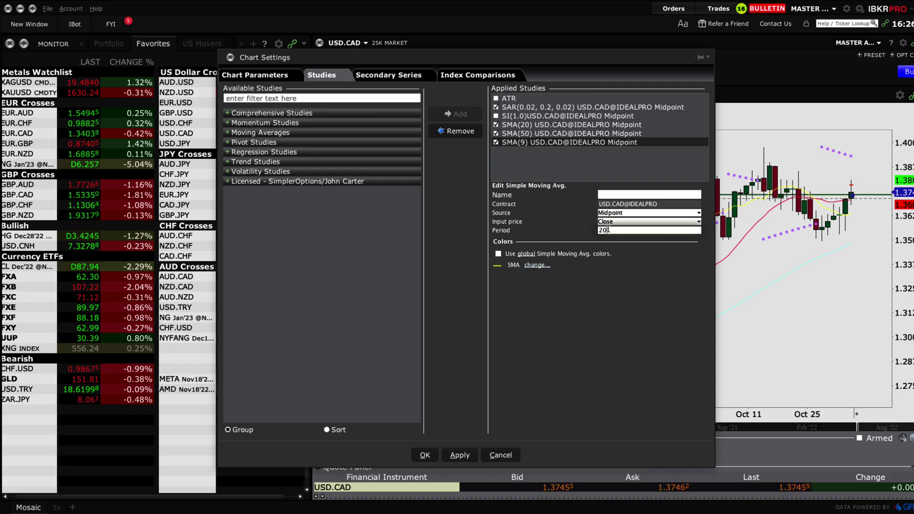
click(534, 269)
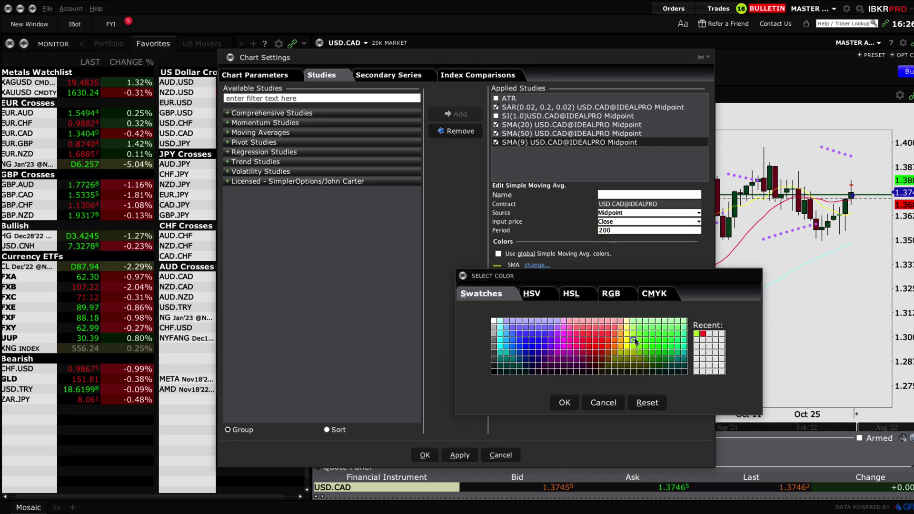
click(669, 359)
click(563, 405)
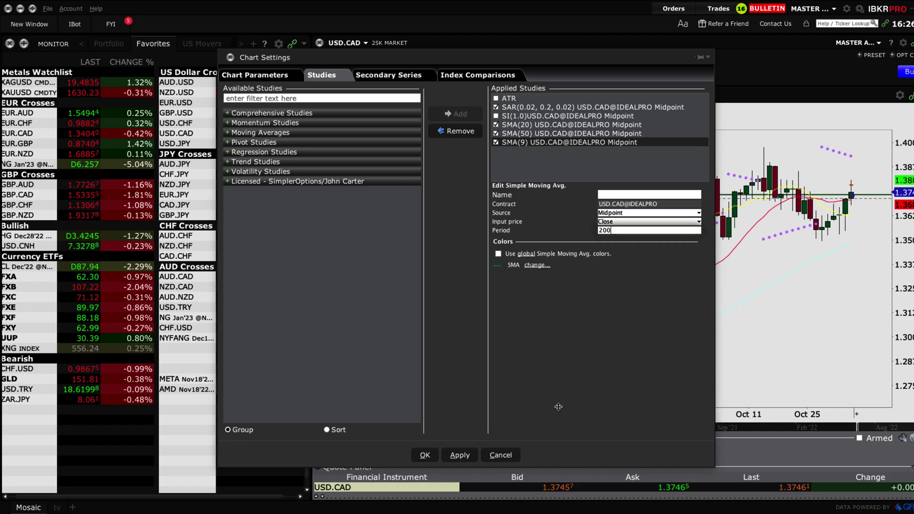
click(424, 455)
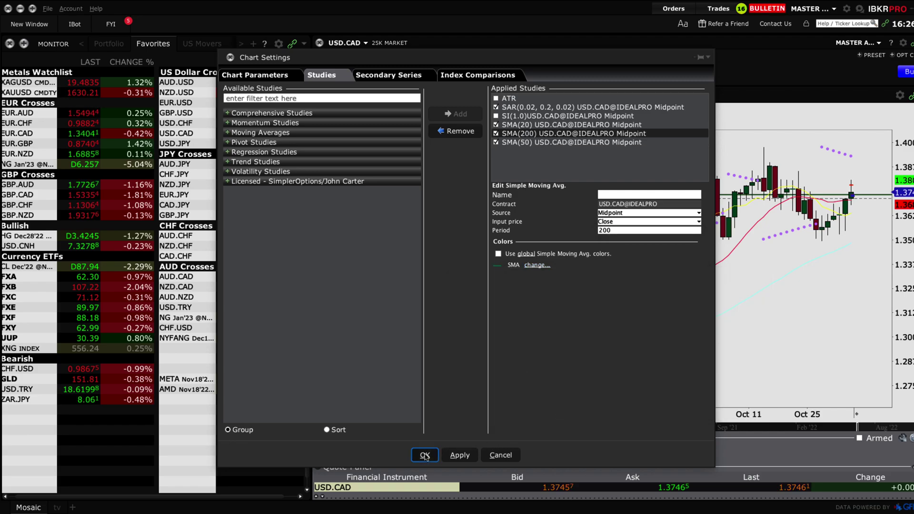
- Set the SMA(50) indicator line's thickness to 3
right_click(761, 283)
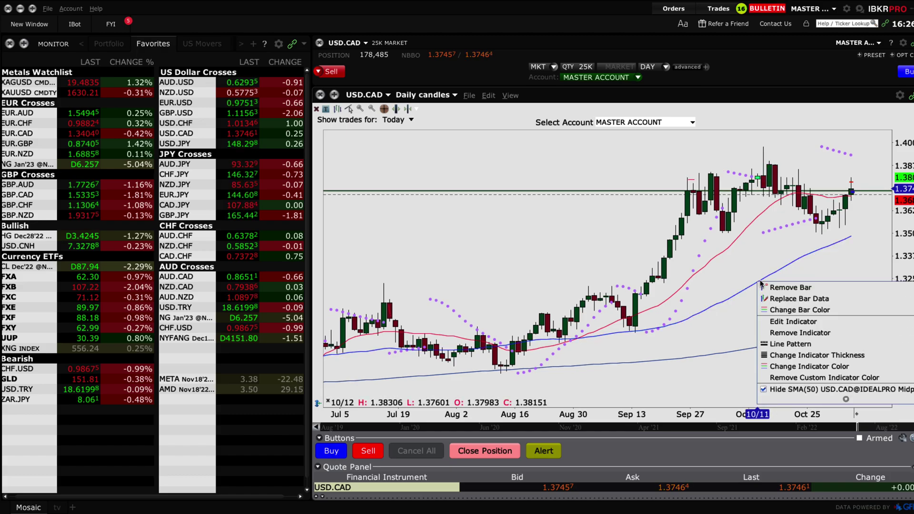
mouse_move(825, 358)
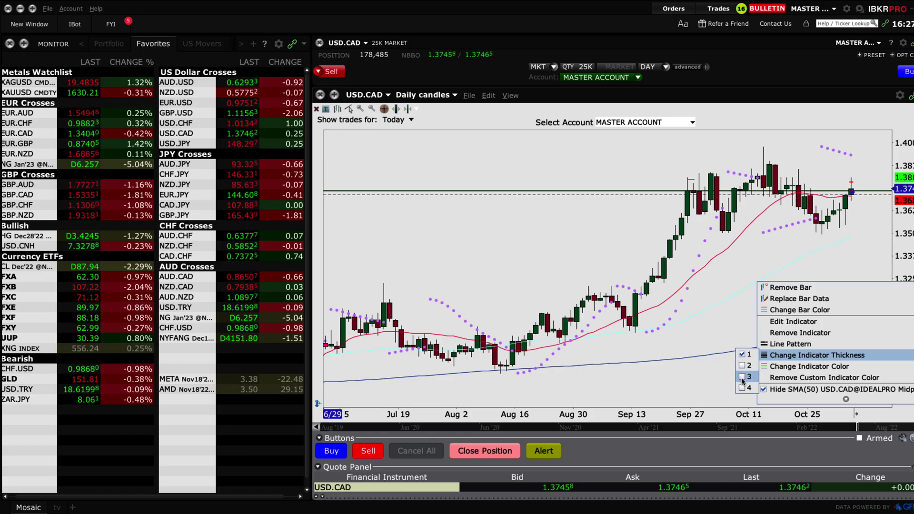
click(742, 377)
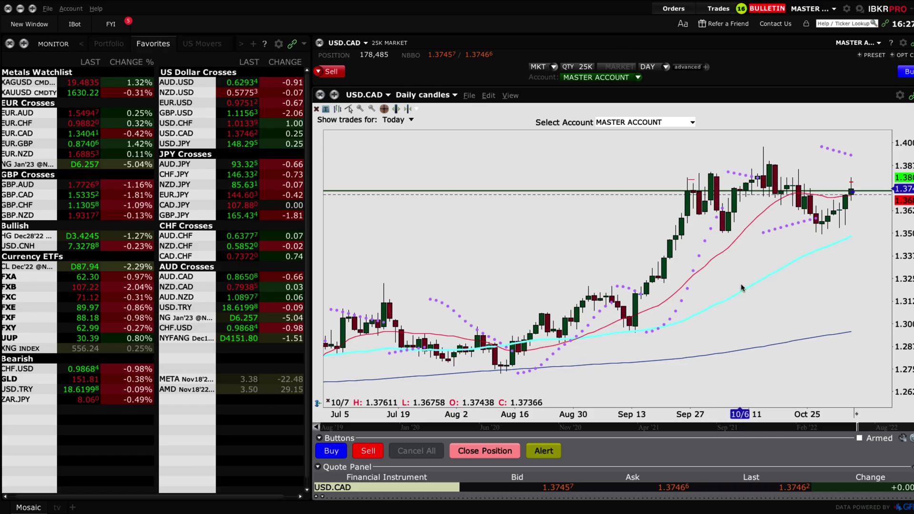
scroll(736, 238, up, 2)
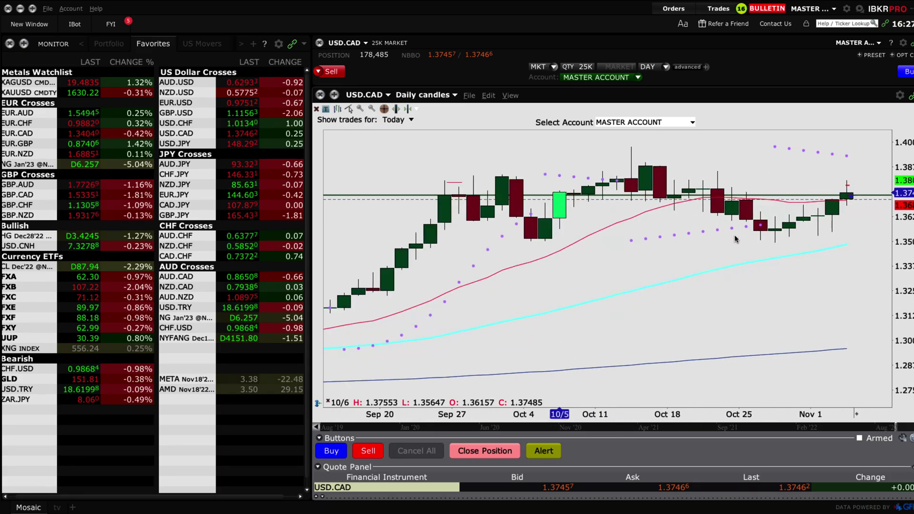
scroll(737, 257, down, 3)
scroll(739, 276, up, 1)
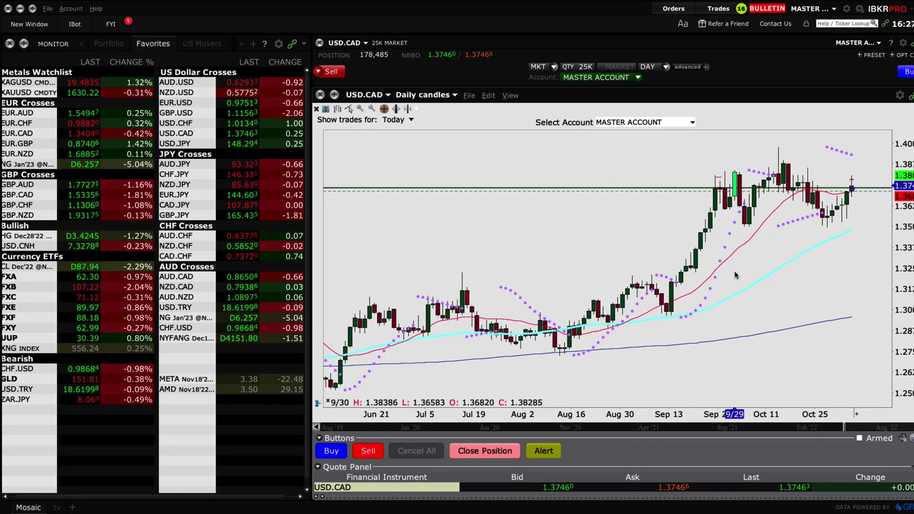
right_click(738, 247)
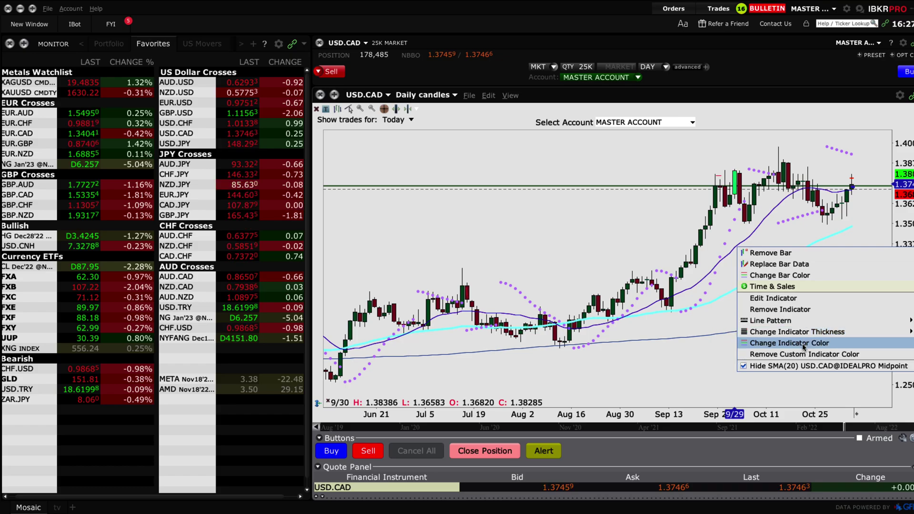
mouse_move(799, 332)
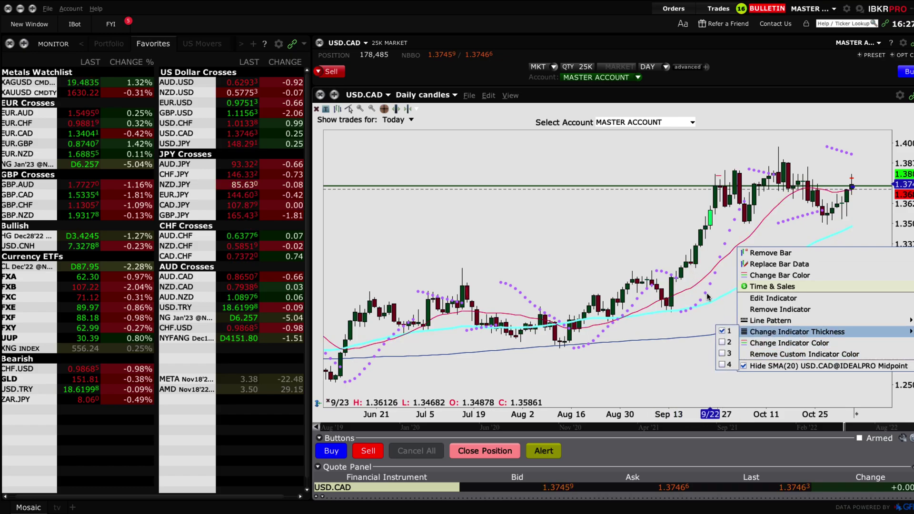
click(644, 277)
scroll(687, 351, up, 5)
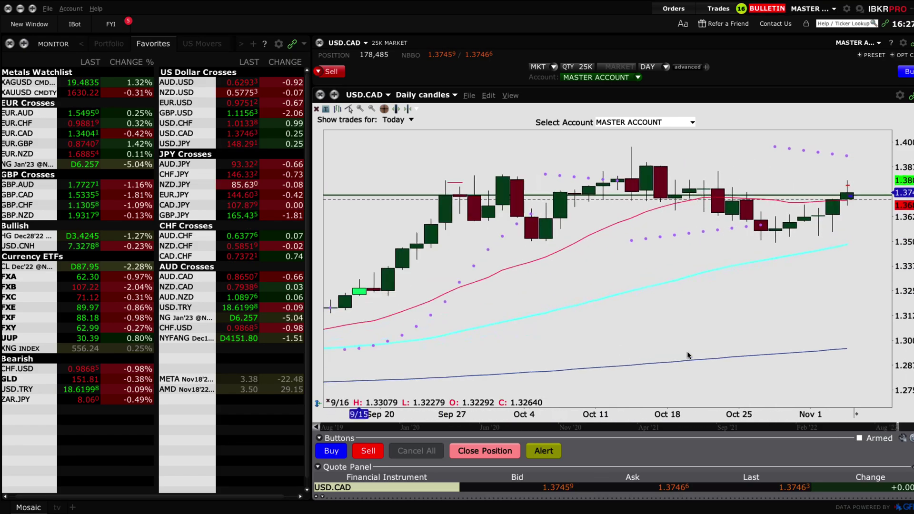
scroll(688, 354, down, 4)
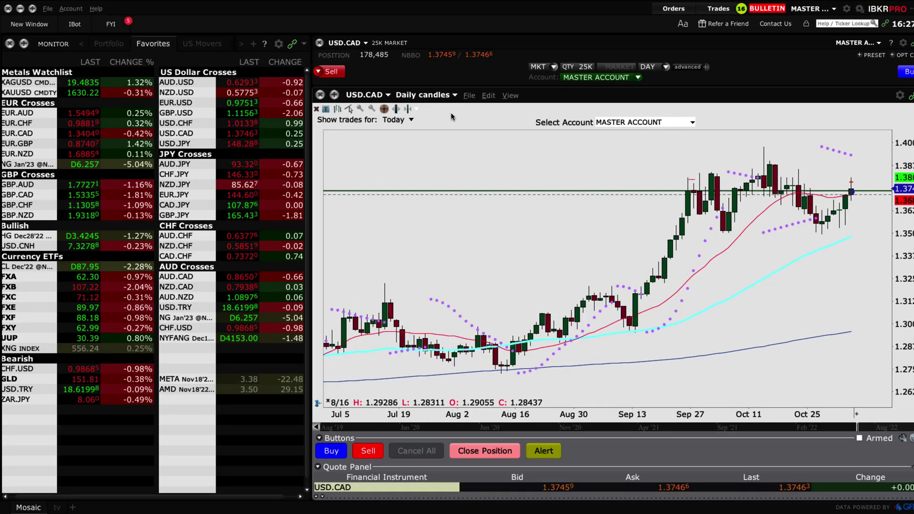
- Show the Quote Zone on the USD.CAD chart and hide it again
click(510, 95)
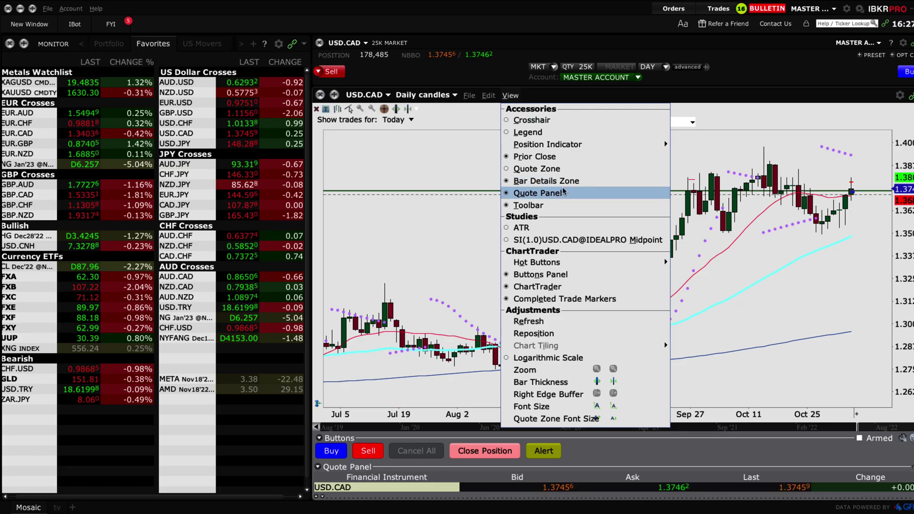
click(540, 168)
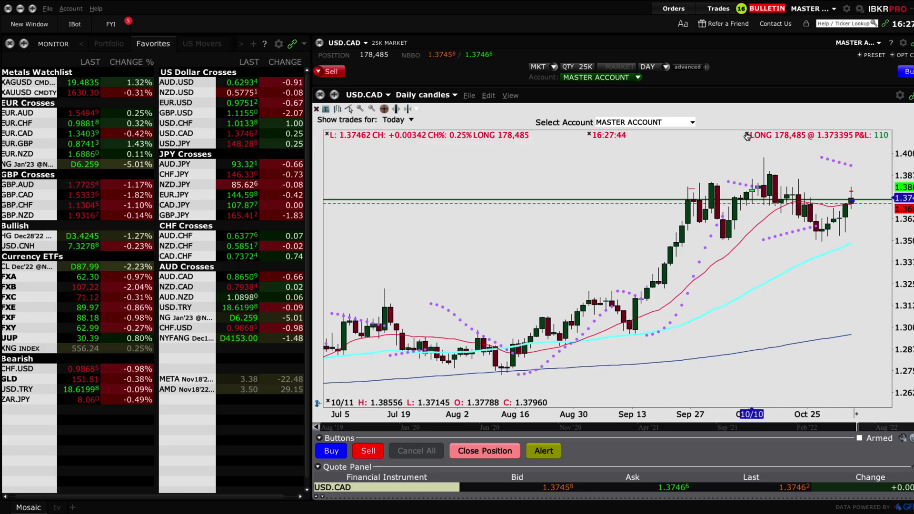
drag(747, 146, 747, 136)
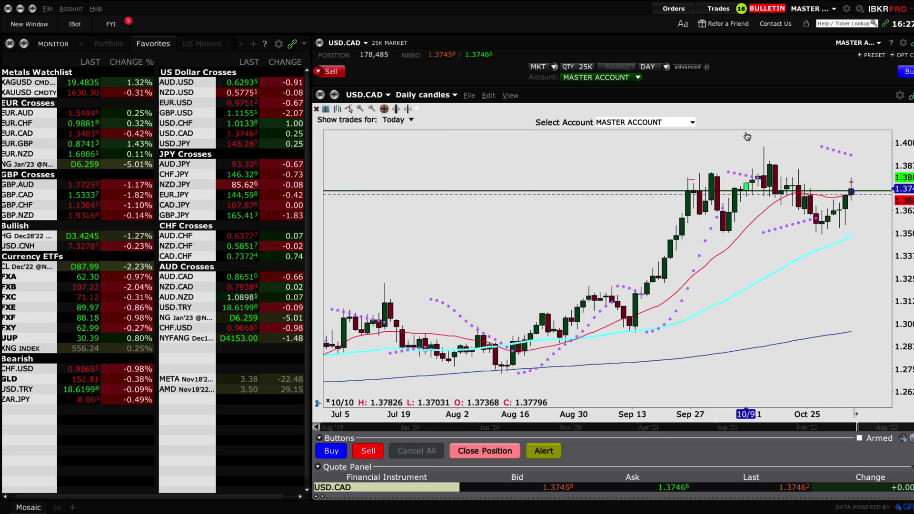
click(509, 96)
click(857, 129)
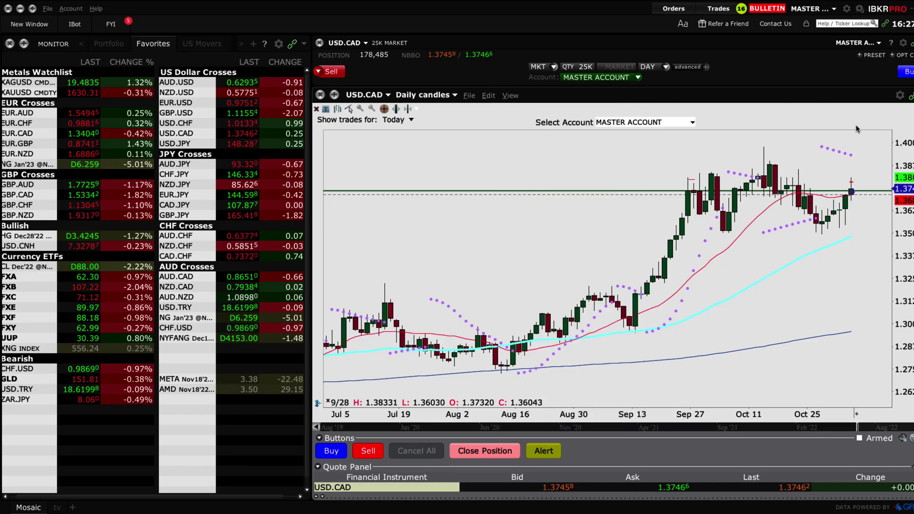
- Examine the Quote Zone column settings in the chart configuration and close it without changes
click(900, 95)
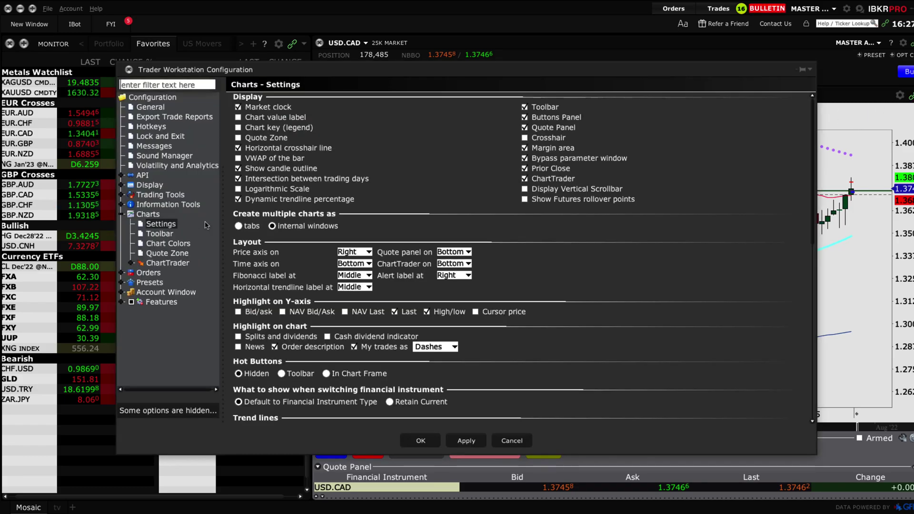
click(167, 253)
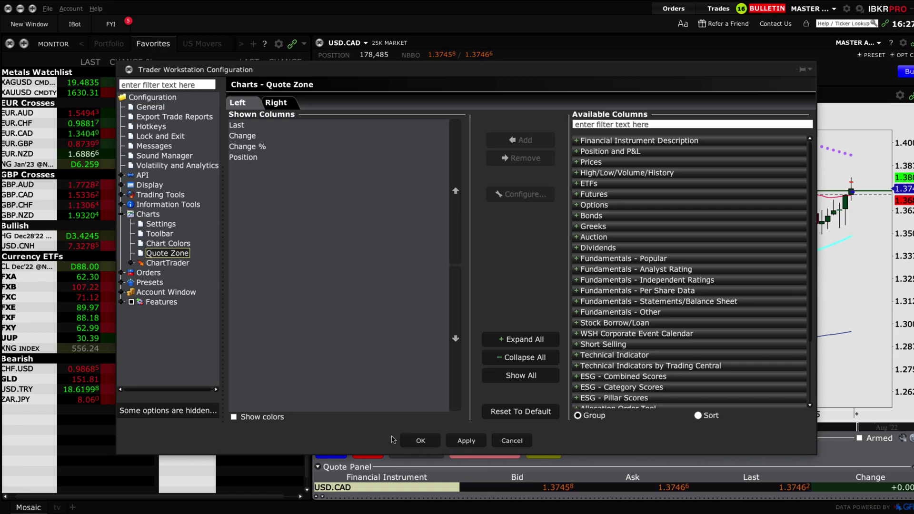
click(501, 443)
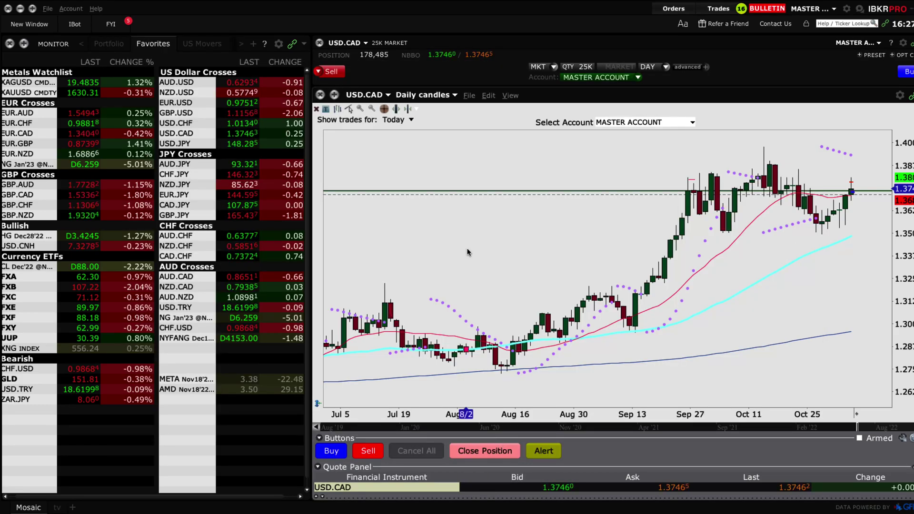
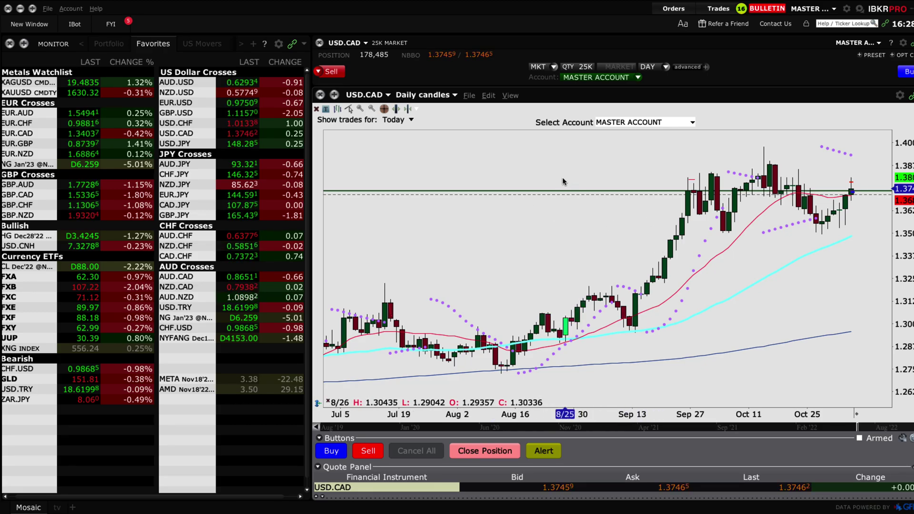
right_click(514, 147)
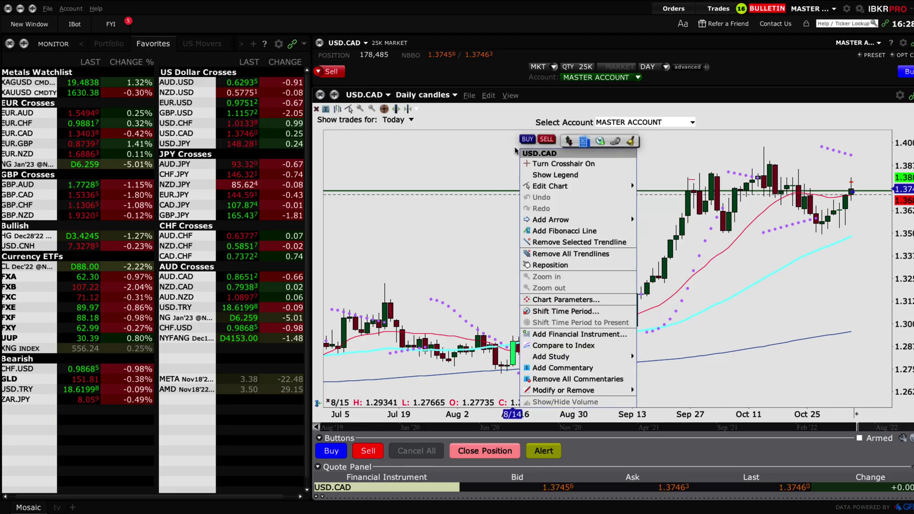
click(489, 163)
right_click(491, 163)
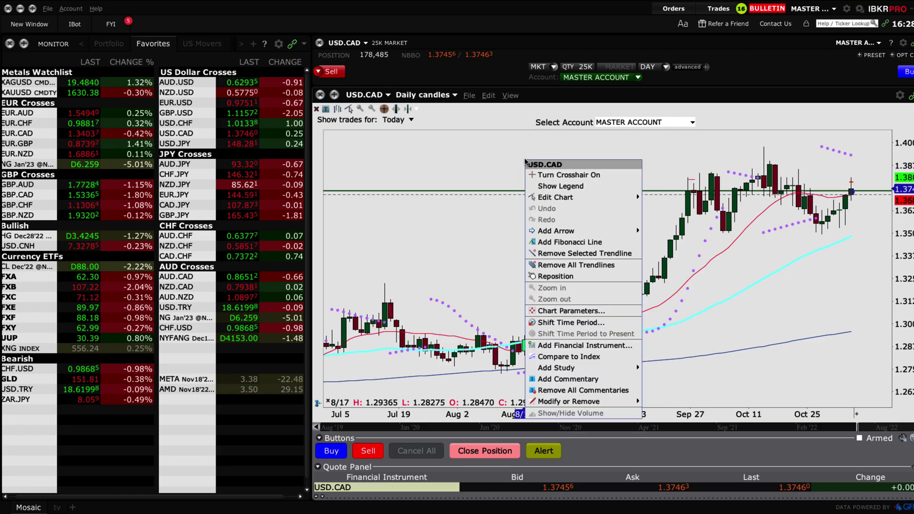
click(498, 161)
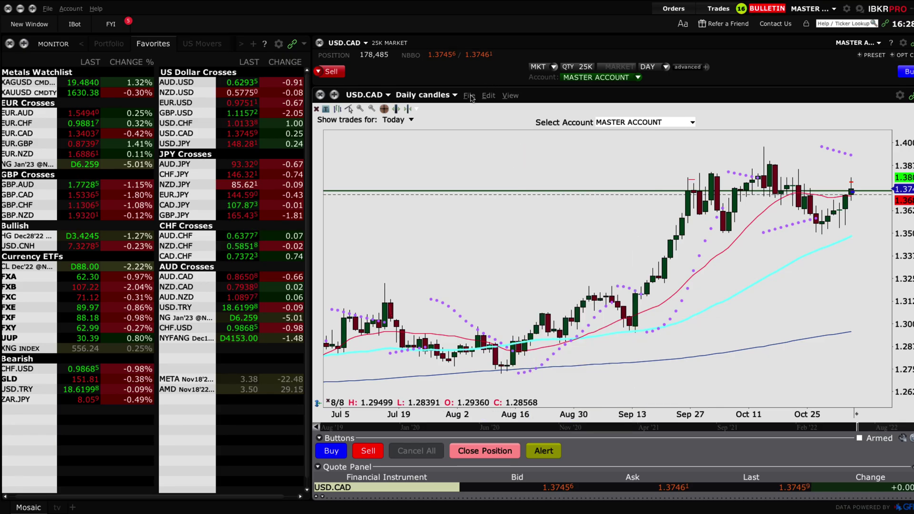
- Add the AUD.USD forex pair as a secondary series on the USD.CAD chart
click(489, 95)
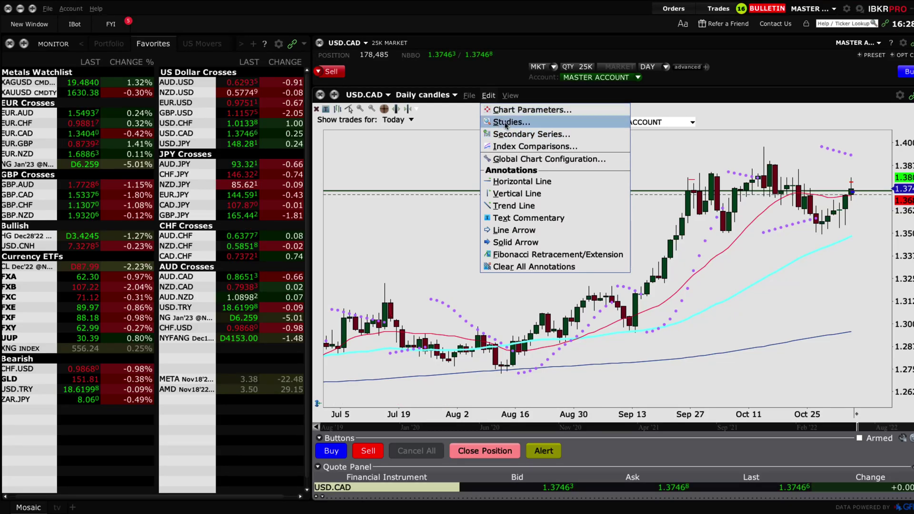
click(513, 135)
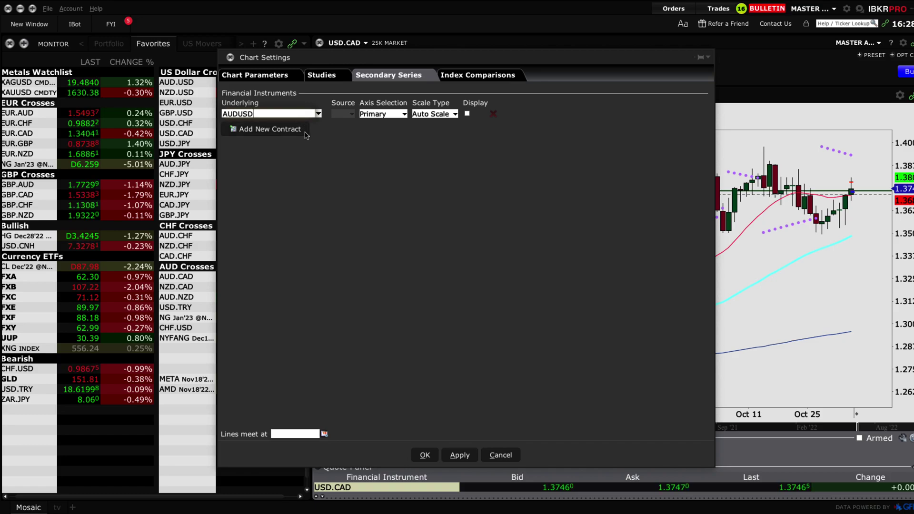
click(289, 134)
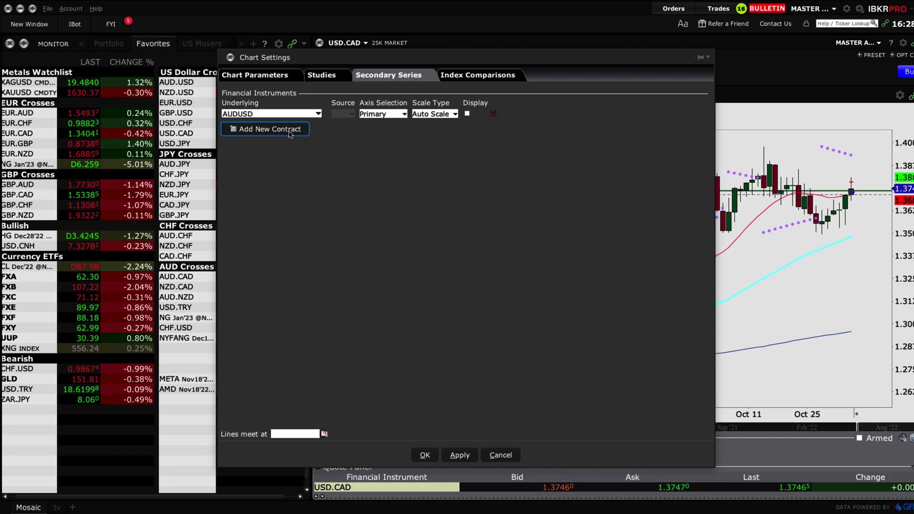
click(281, 114)
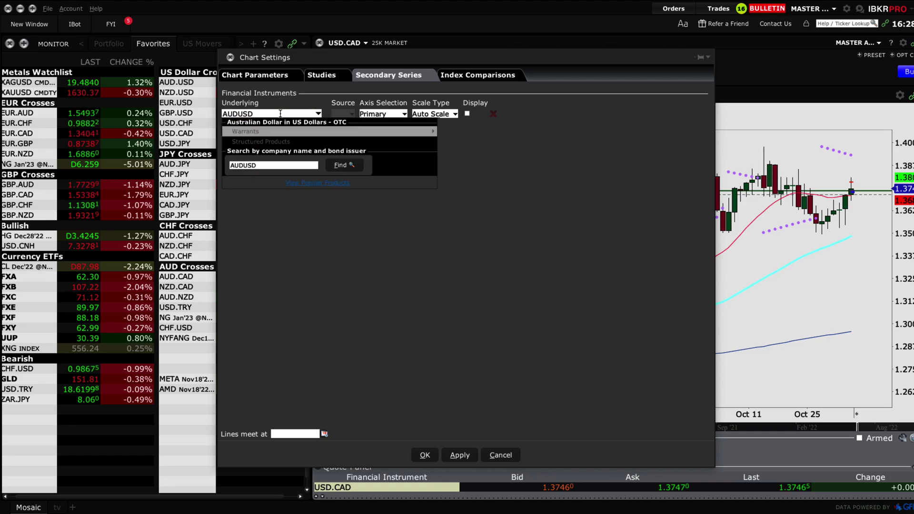
click(267, 112)
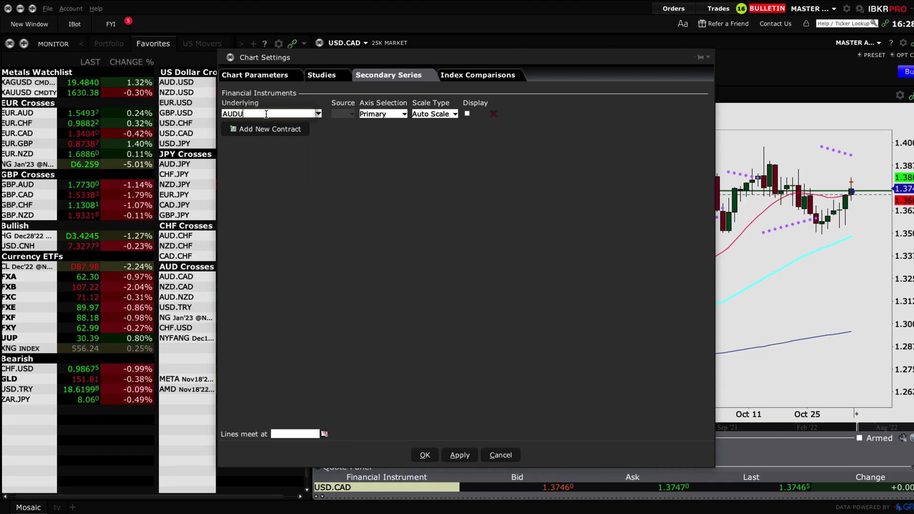
key(Return)
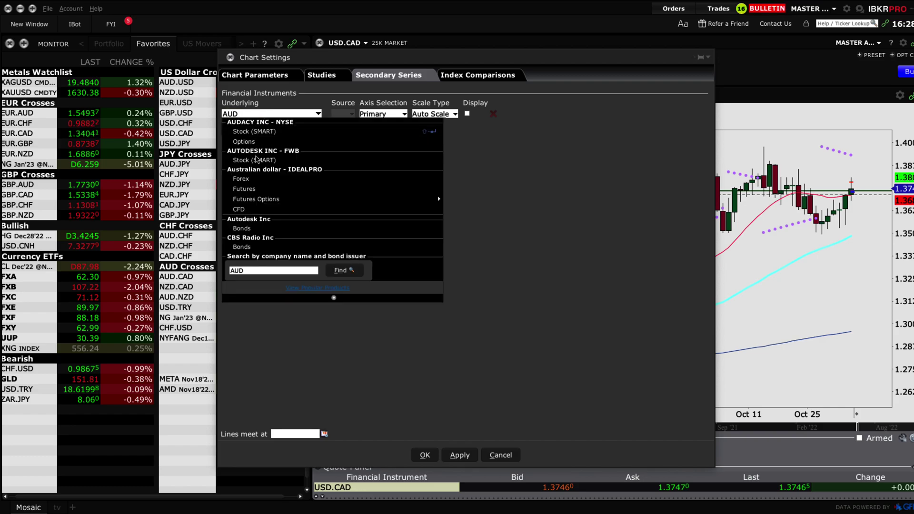
click(260, 179)
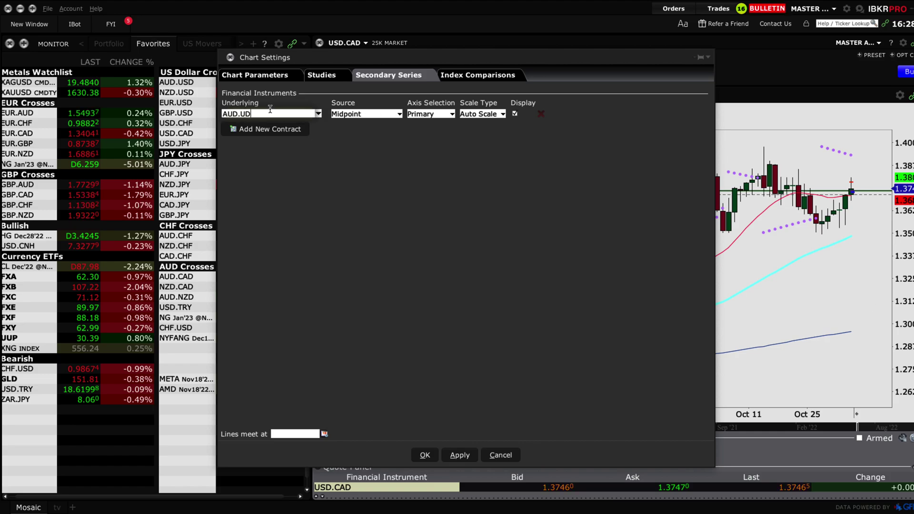
key(Return)
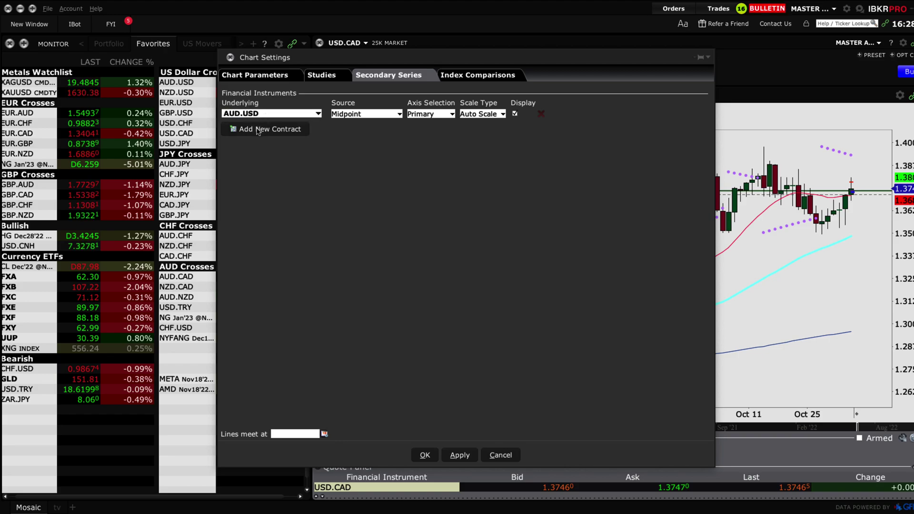
- Add USD.JPY, NZD.USD and GBP.USD as further secondary series and save the chart settings
click(257, 131)
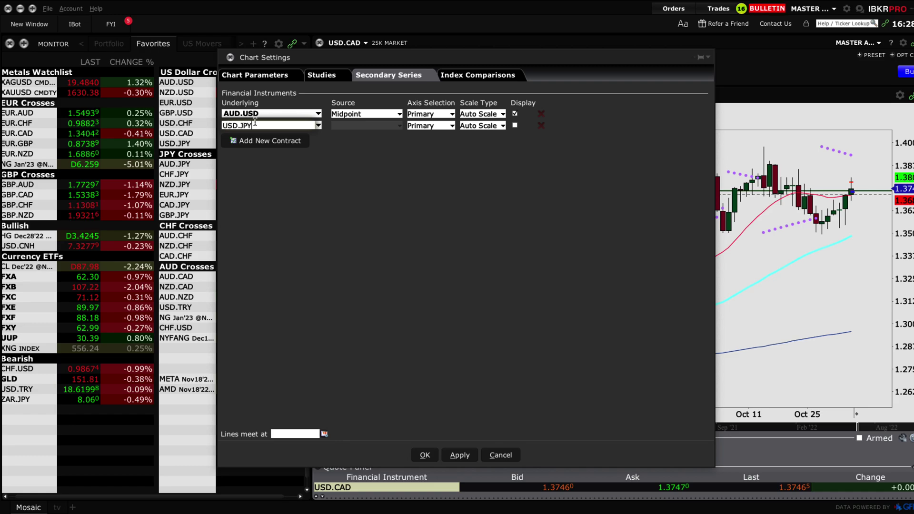
key(Return)
click(260, 139)
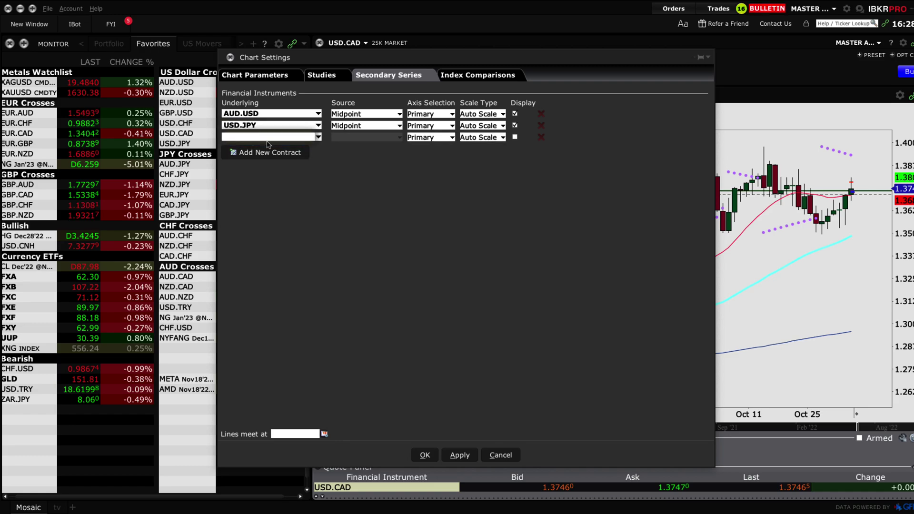
text(NZD.USD)
key(Return)
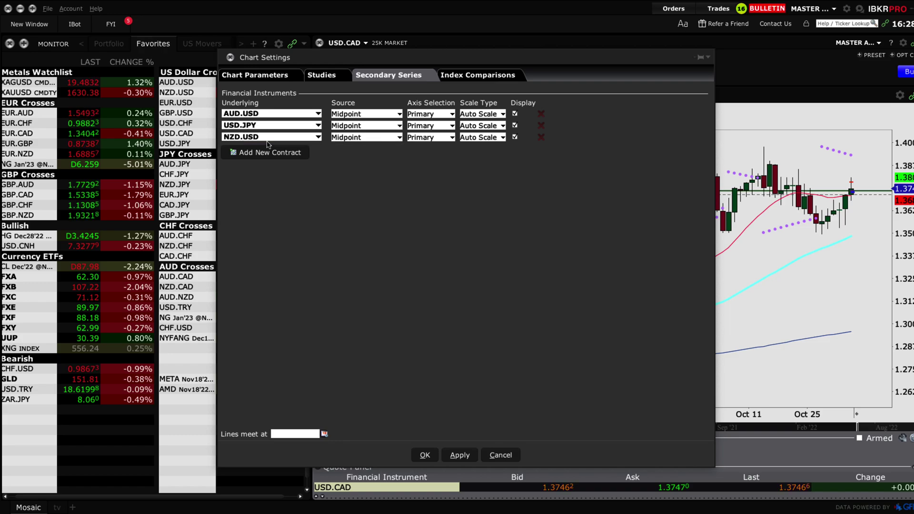
click(266, 151)
text(GBP.USD)
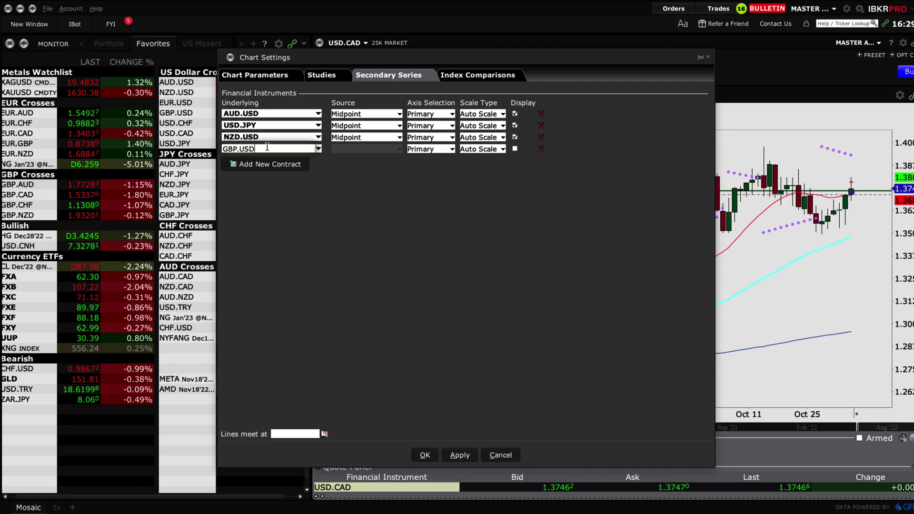
key(Return)
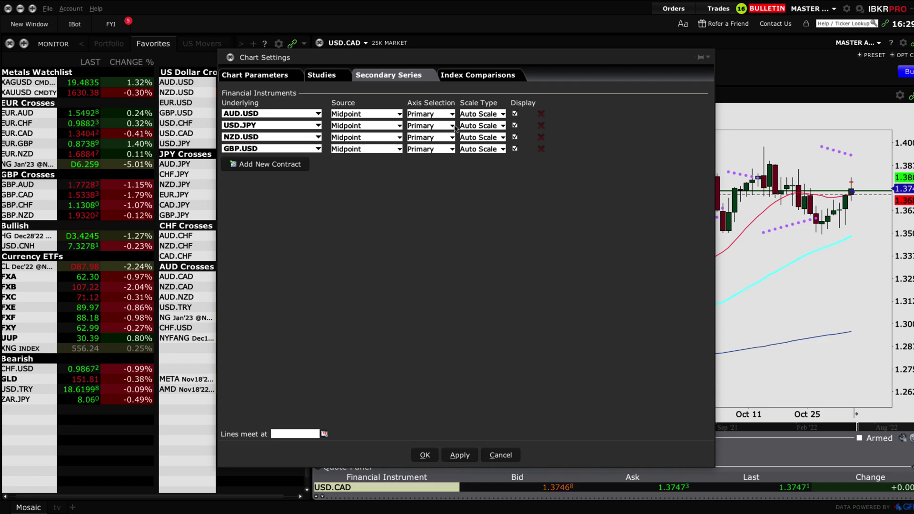
click(425, 456)
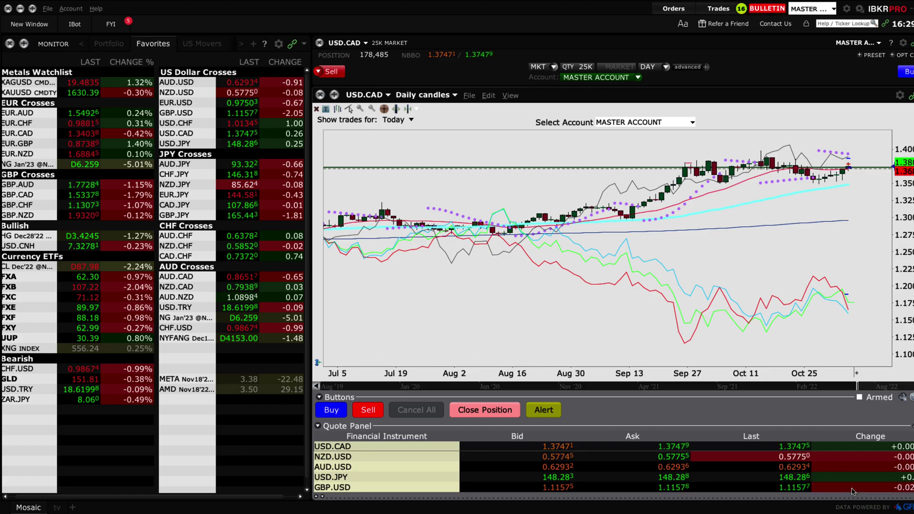
- Compare the secondary series lines with USD.CAD on the chart over shorter and longer time ranges
scroll(750, 277, down, 3)
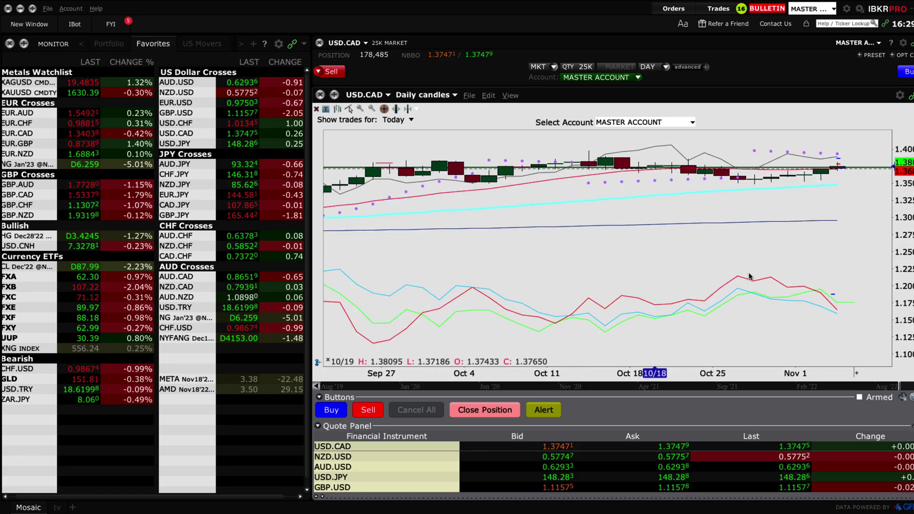
scroll(750, 277, up, 5)
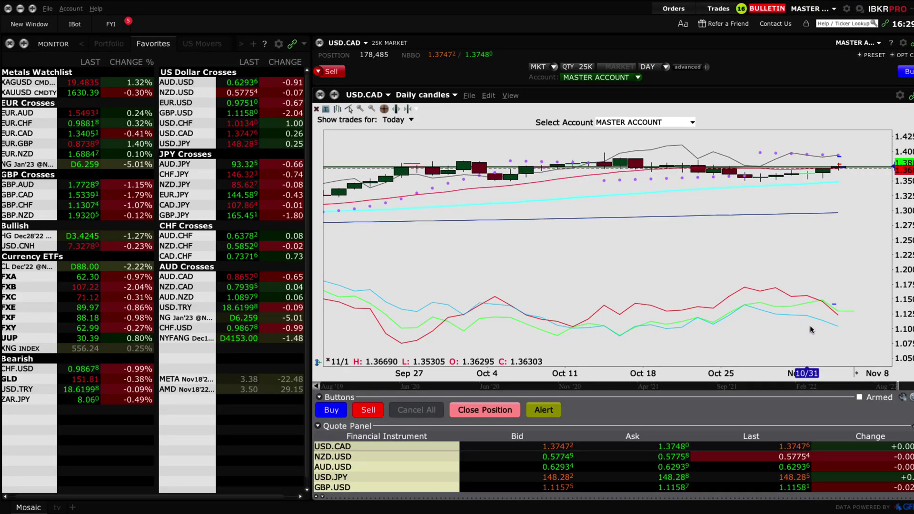
scroll(688, 279, down, 5)
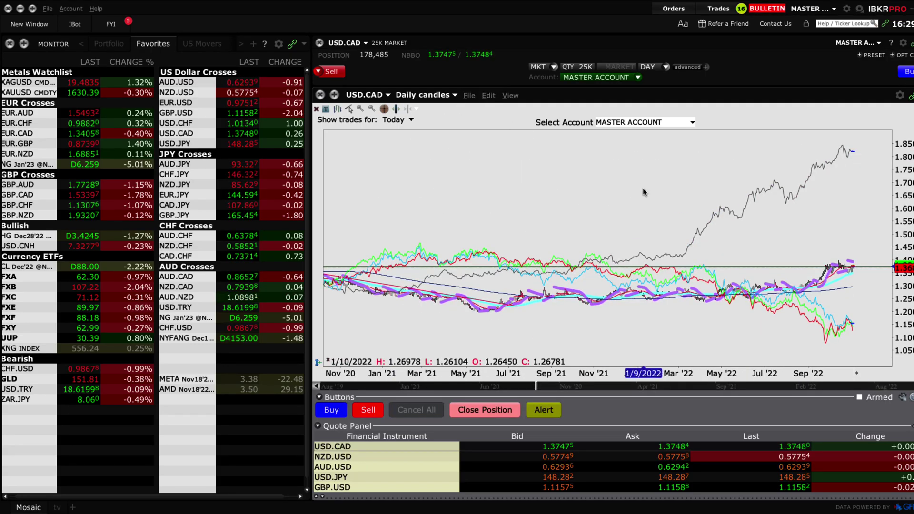
scroll(644, 192, up, 4)
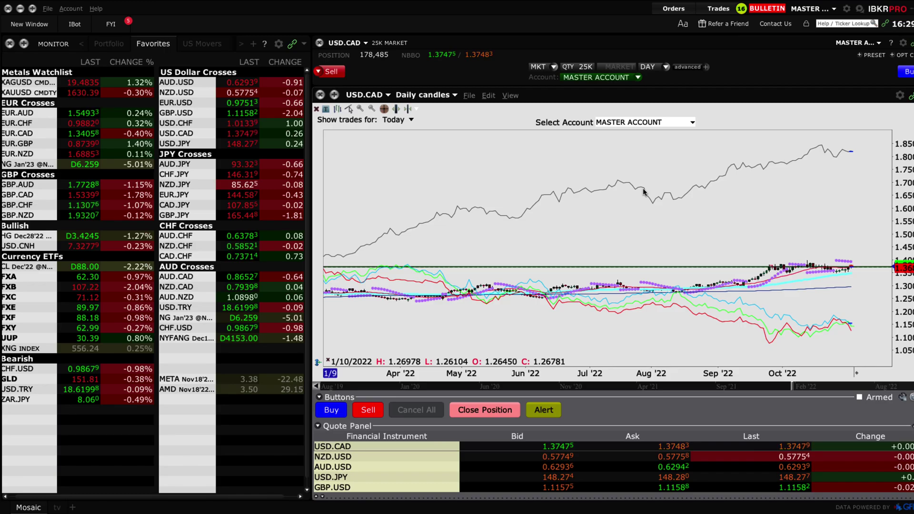
- Remove the GBP.USD, NZD.USD, USD.JPY and empty rows from the chart's secondary series
click(489, 96)
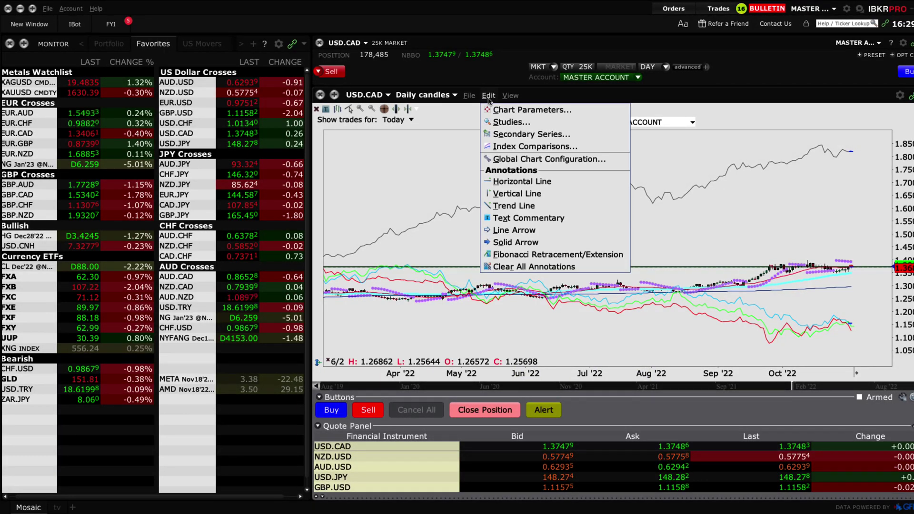
click(504, 135)
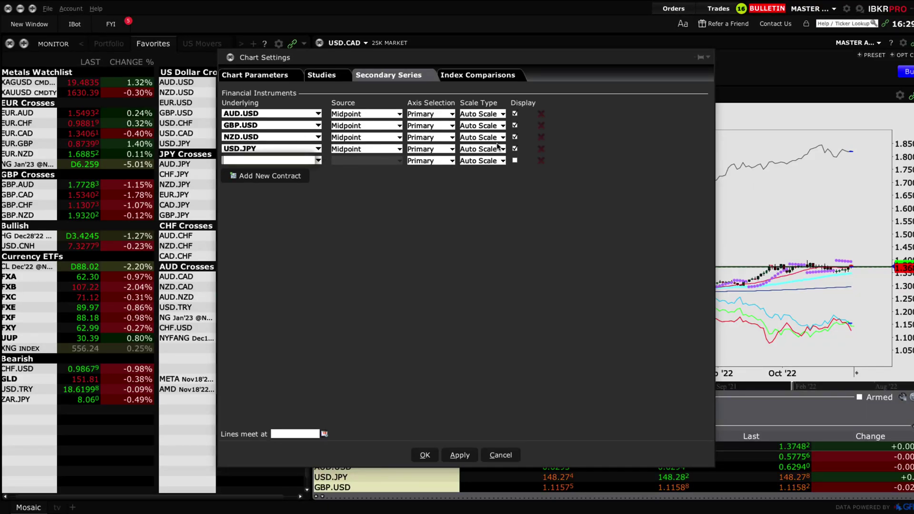
click(541, 125)
click(541, 138)
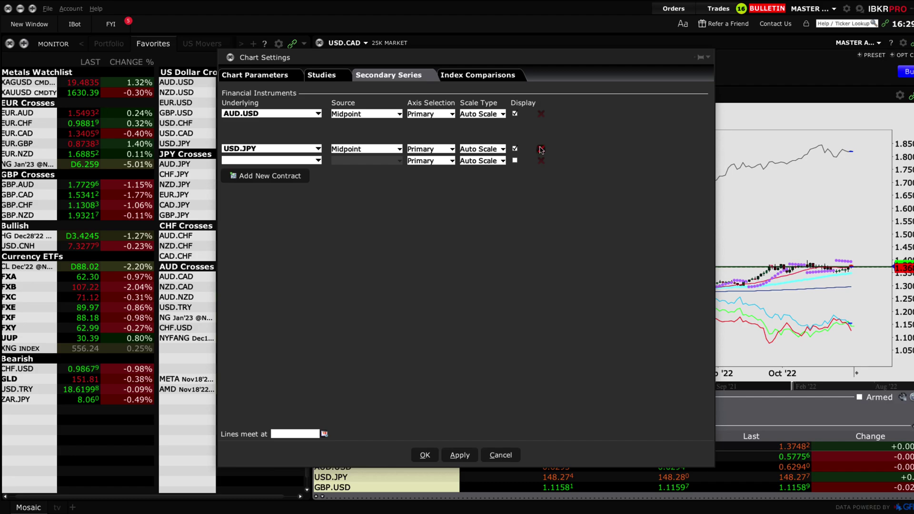
click(541, 148)
click(542, 161)
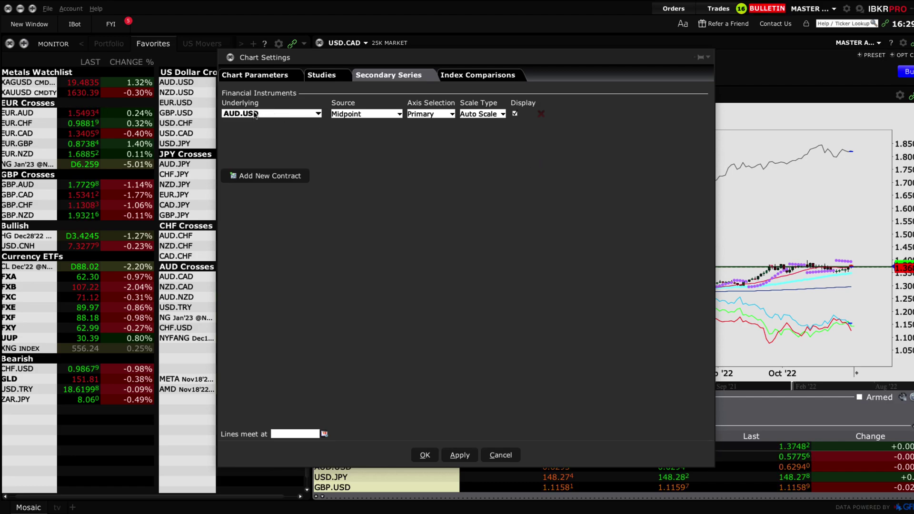
- Replace the AUD.USD secondary series, trying SPX first and choosing the SPY Stock (SMART) contract instead
text(SPX)
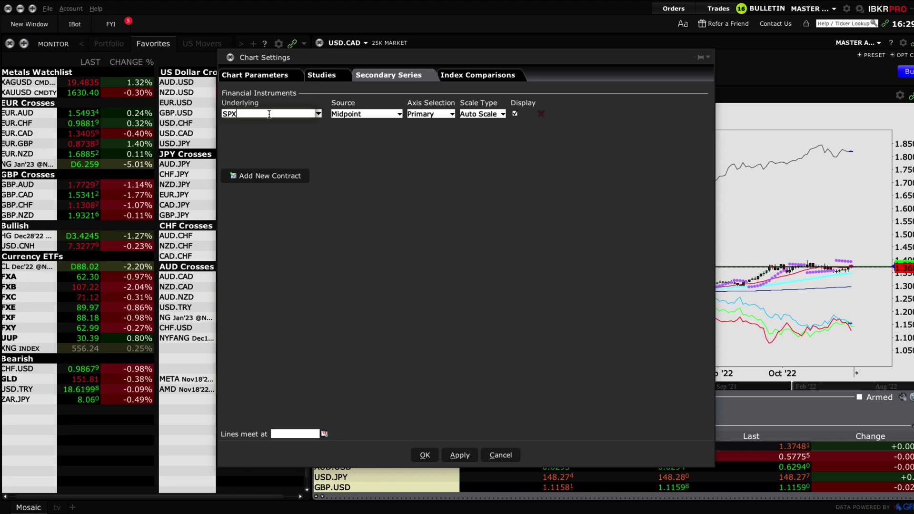
key(Return)
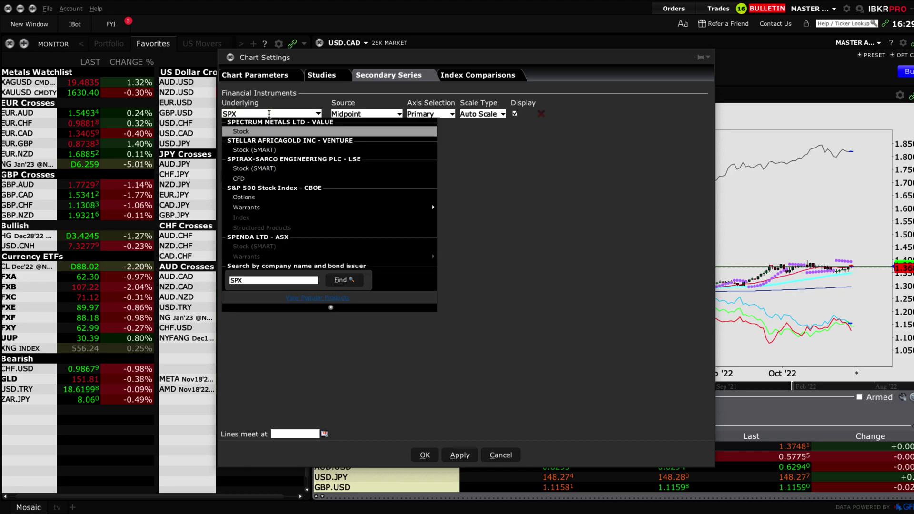
click(269, 186)
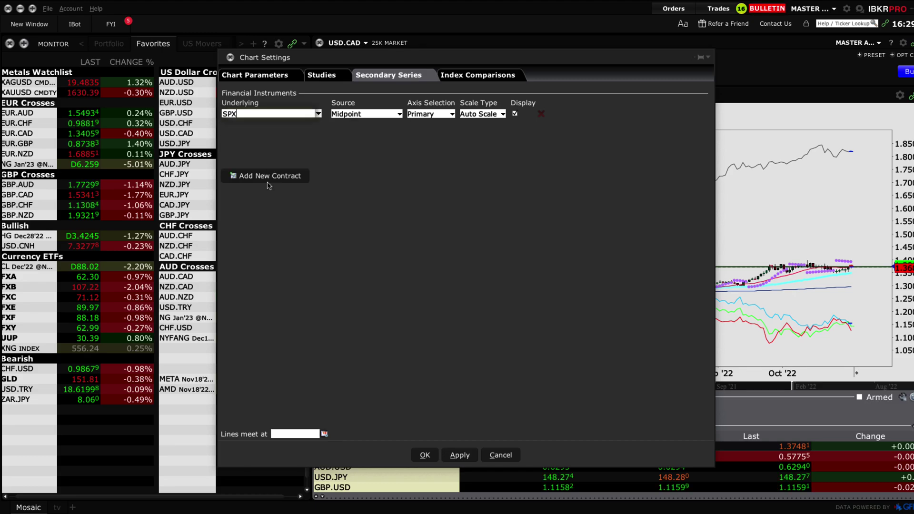
key(Return)
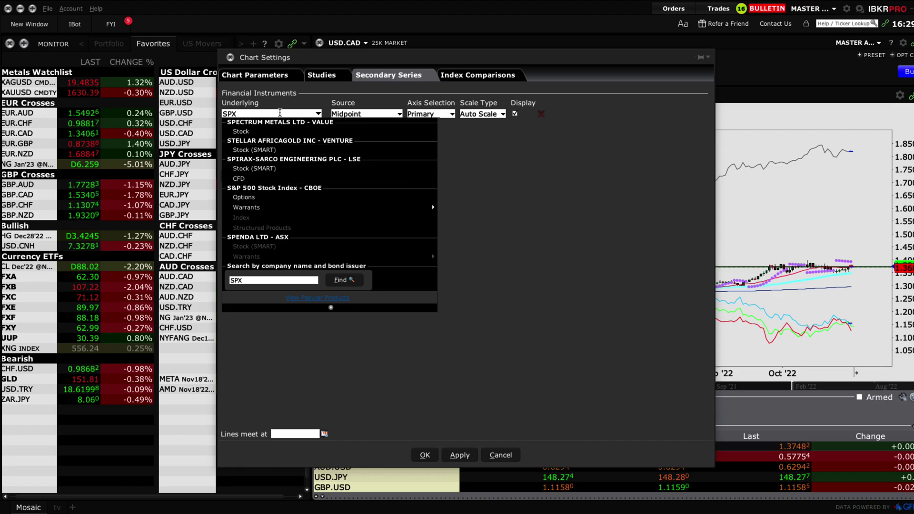
key(BackSpace)
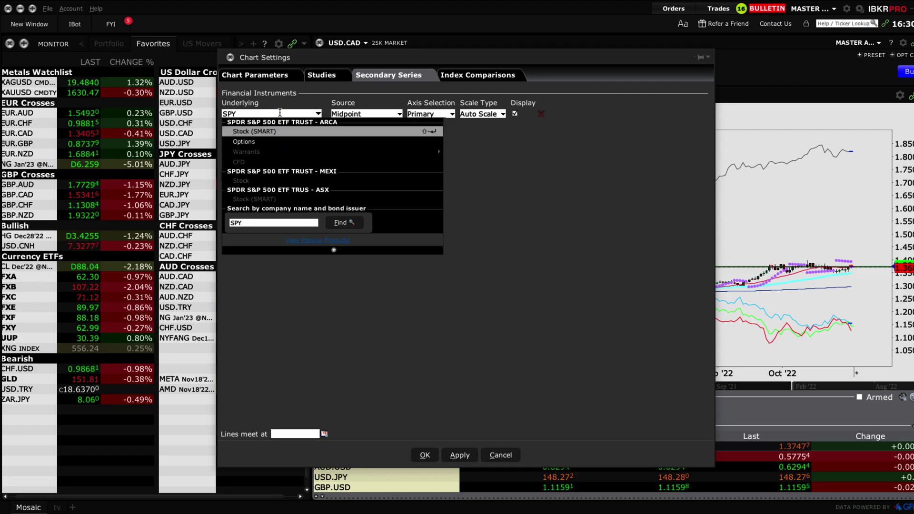
click(271, 133)
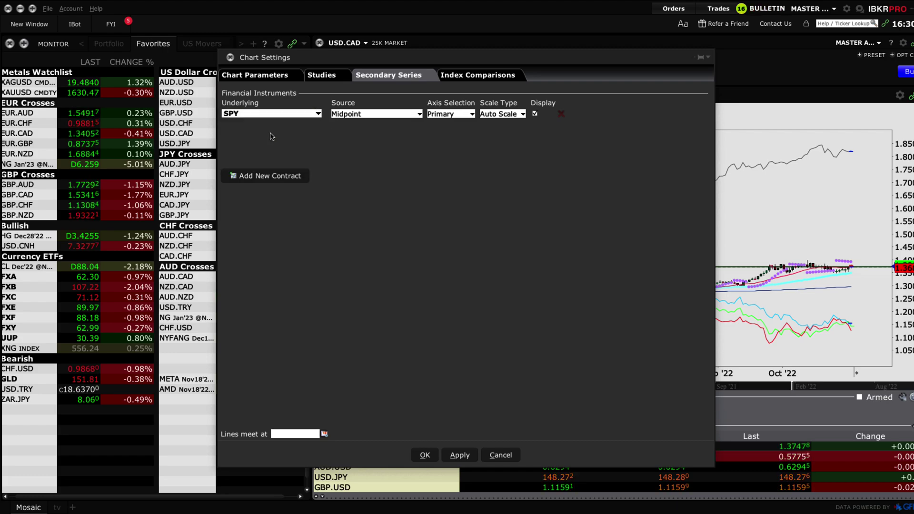
- Confirm the chart settings with SPY as the secondary series and show a longer time range
click(424, 455)
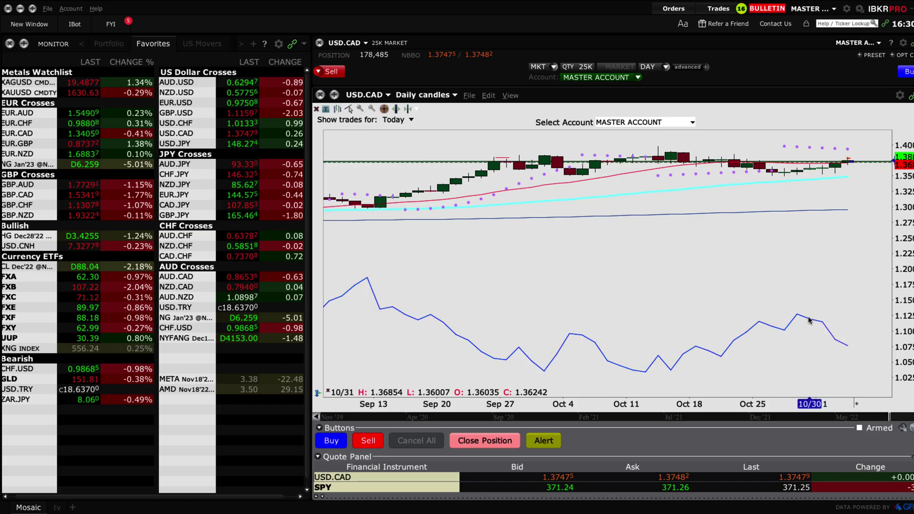
scroll(818, 214, down, 5)
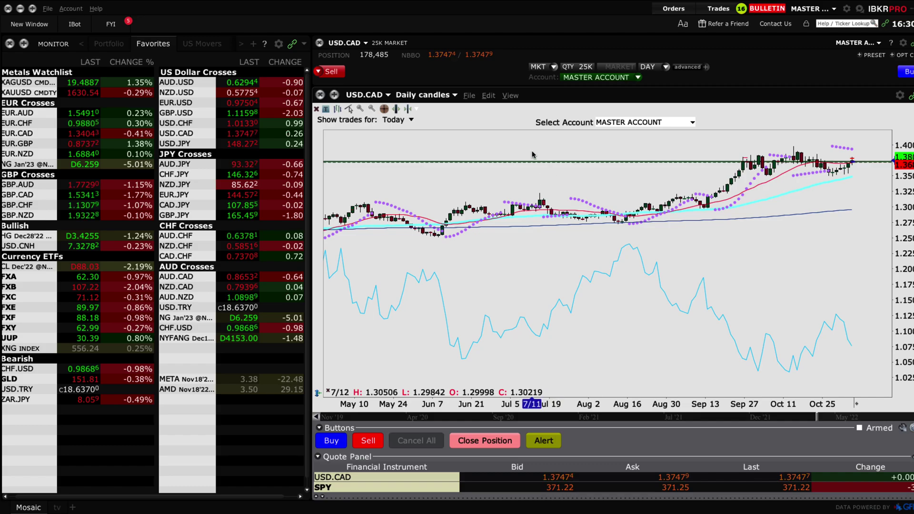
- Add a separate SPY Stock (SMART) daily candles chart to the chart window, choosing to modify the chart settings instead of keeping Midpoint
click(488, 96)
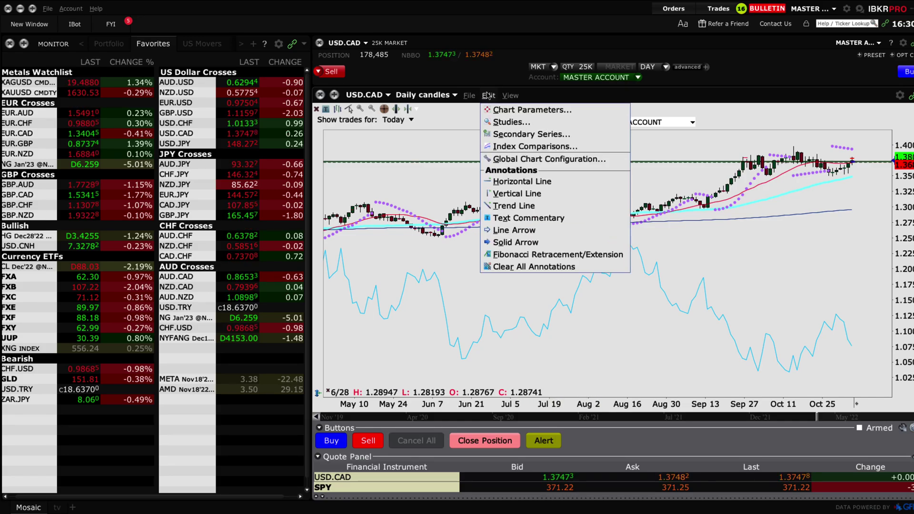
mouse_move(465, 97)
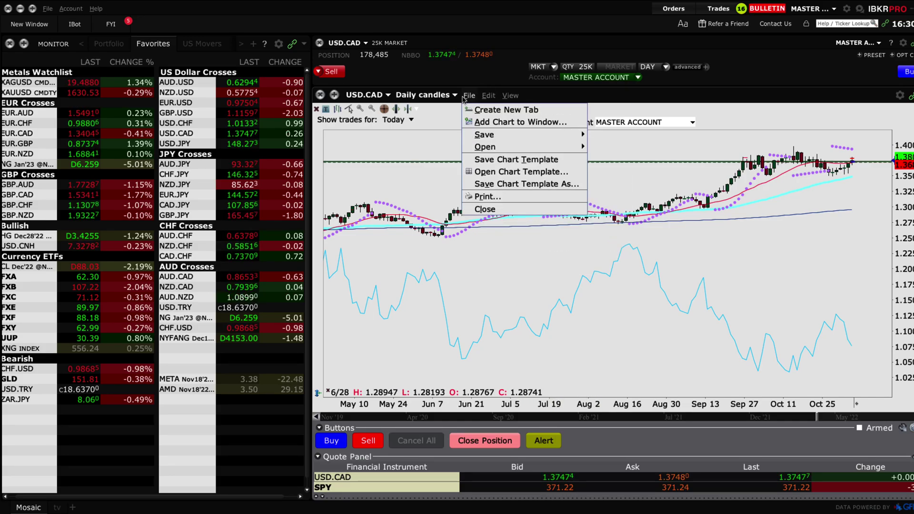
click(488, 123)
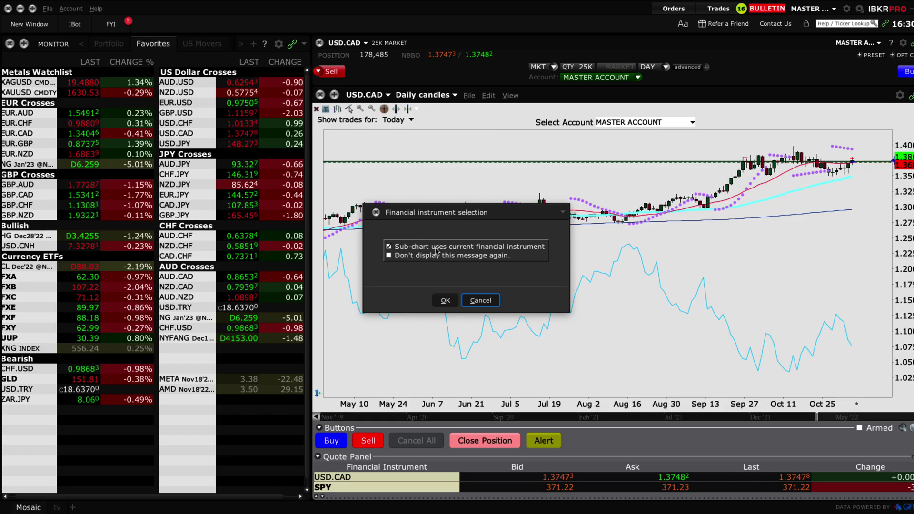
click(441, 301)
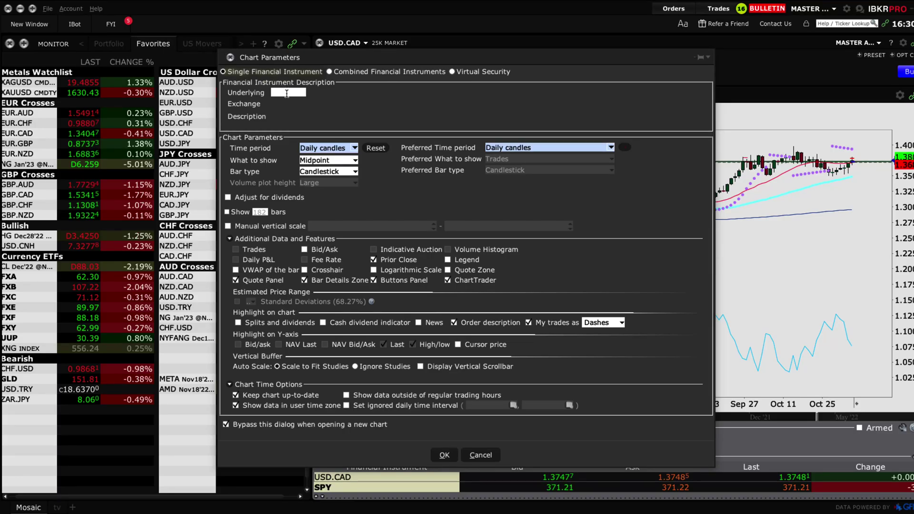
text(ai)
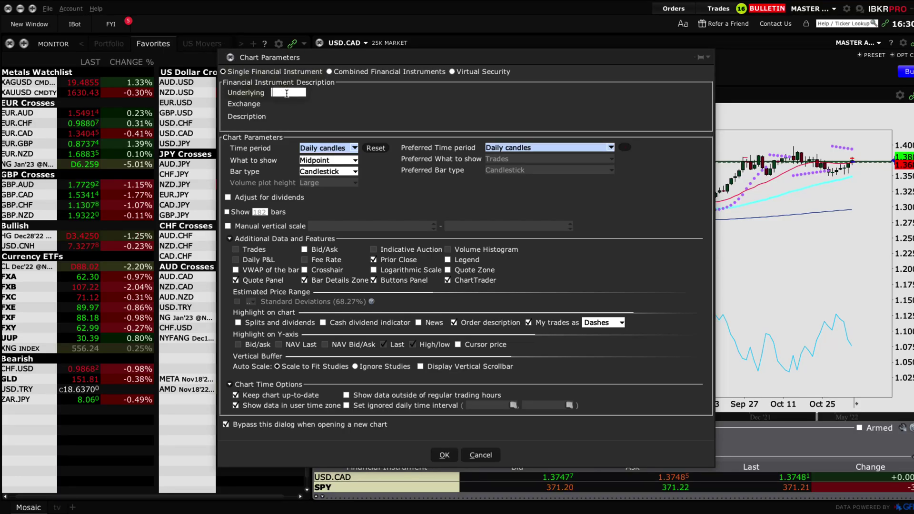
text(pp)
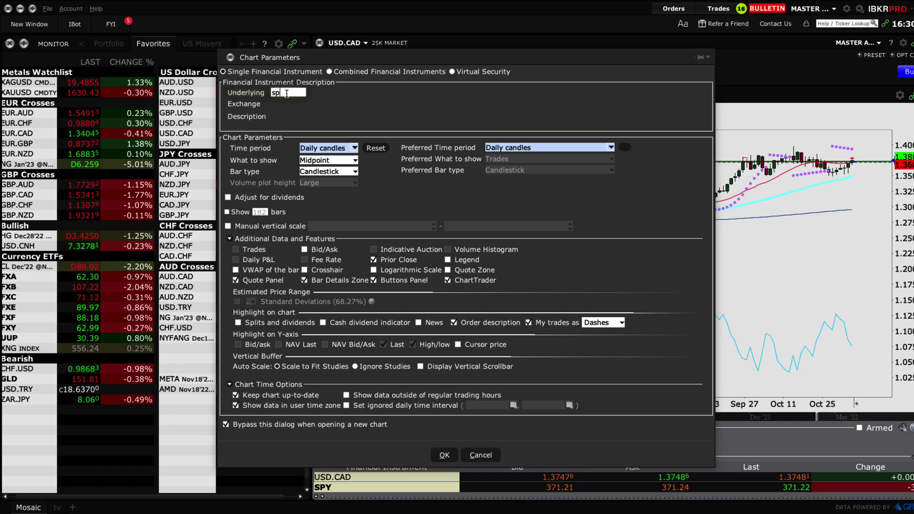
text(y)
key(Return)
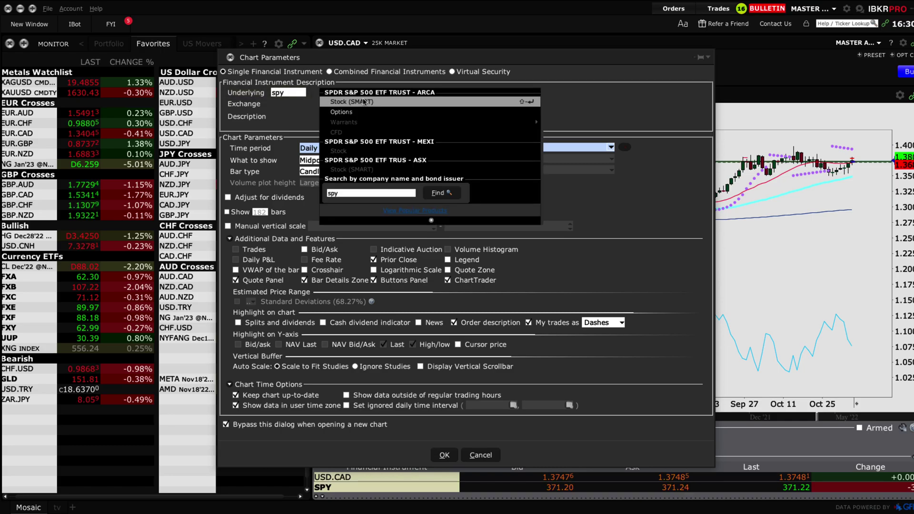
click(364, 101)
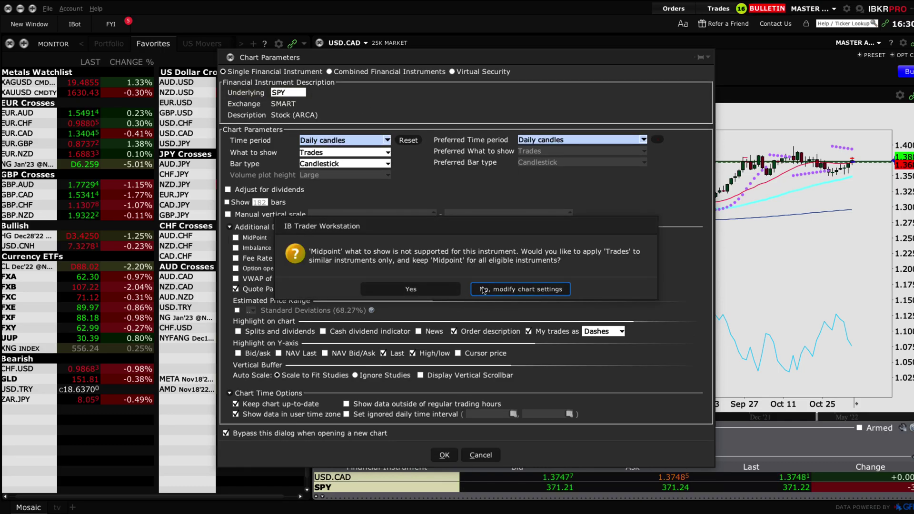
click(490, 290)
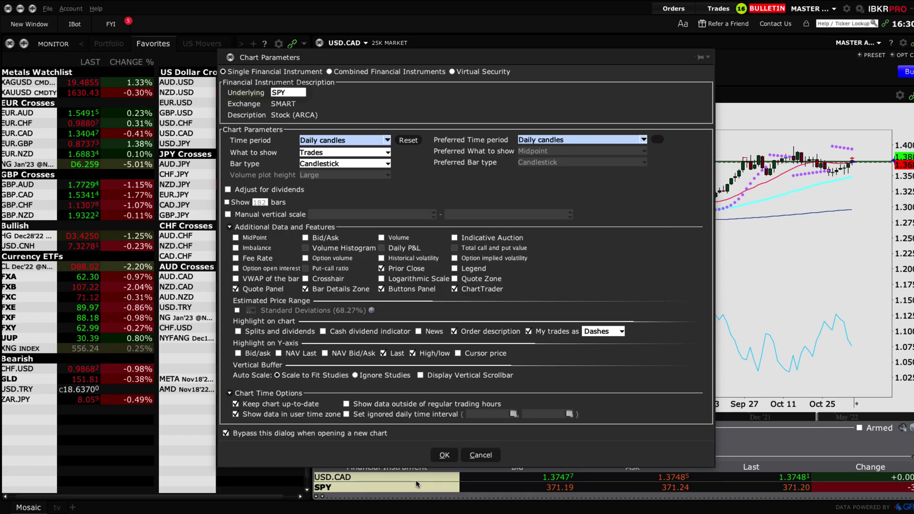
click(447, 456)
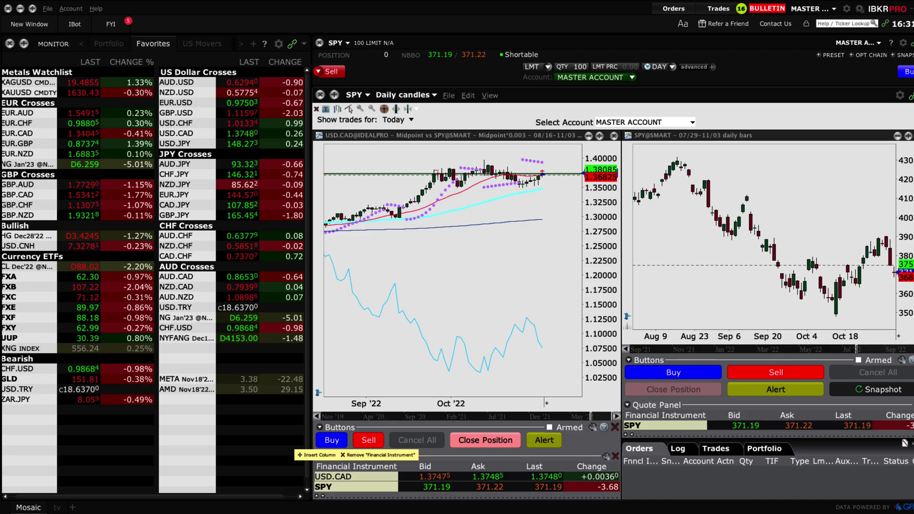
- Remove the SPY sub-chart's lower panels and close the sub-chart
click(887, 356)
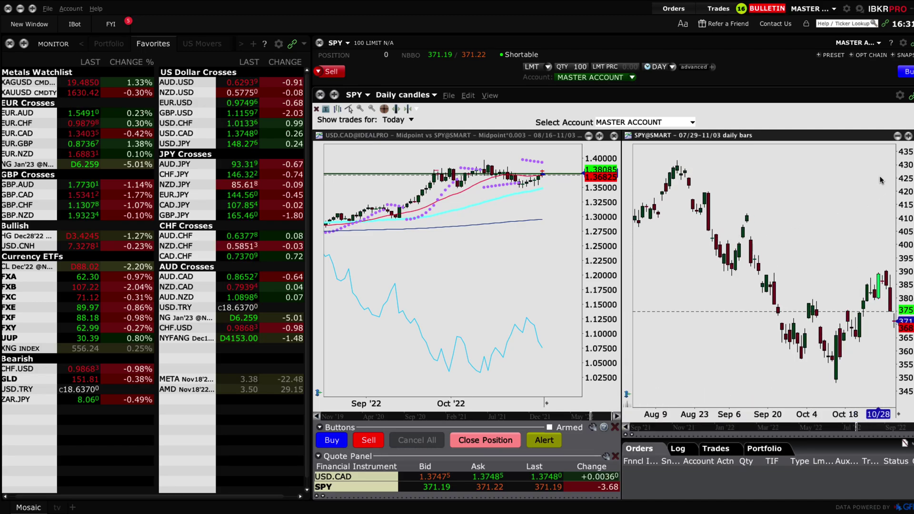
click(908, 135)
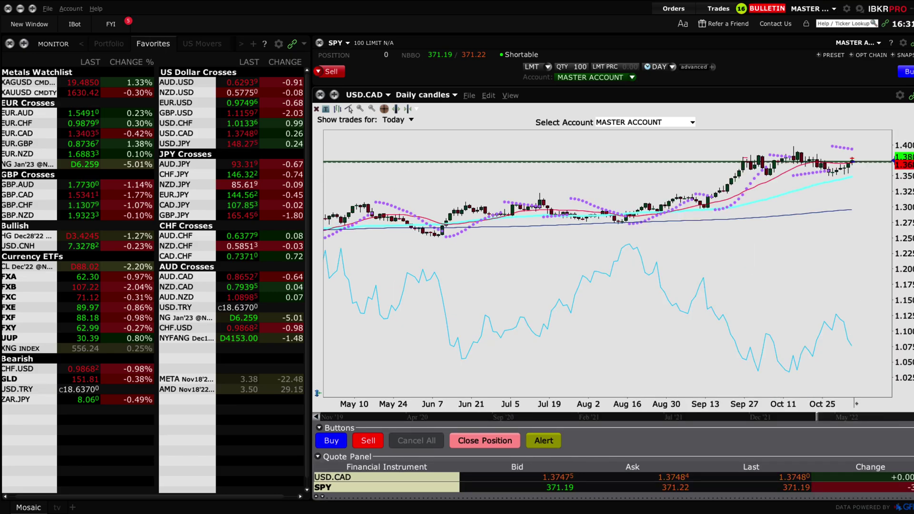
- Create a new chart tab and load USD.JPY in it with daily candles
click(486, 97)
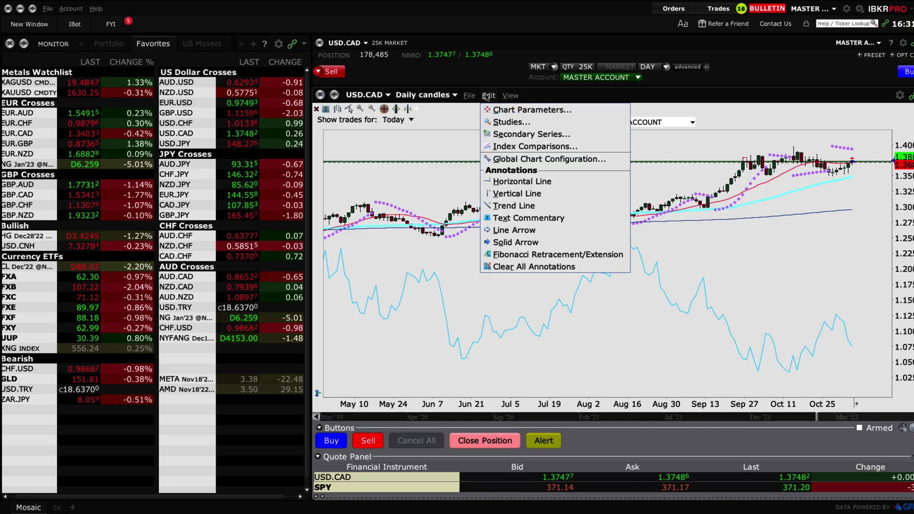
mouse_move(478, 95)
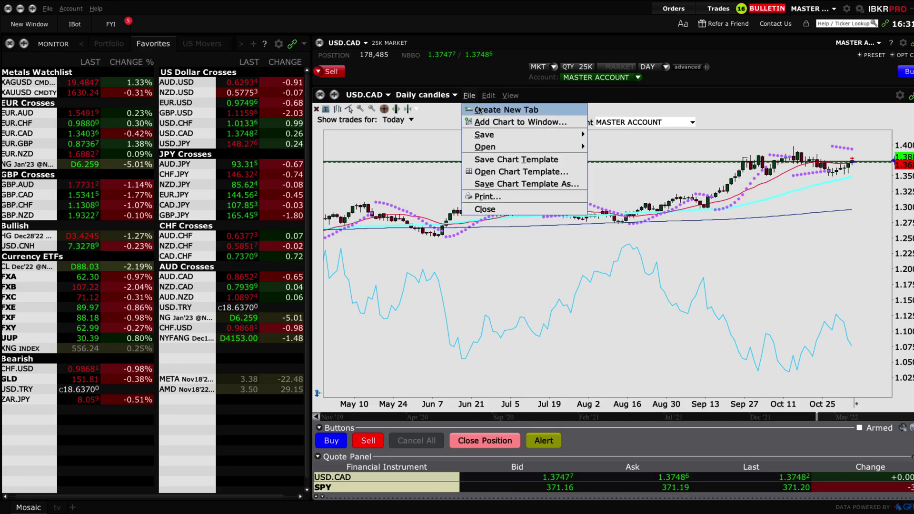
click(489, 112)
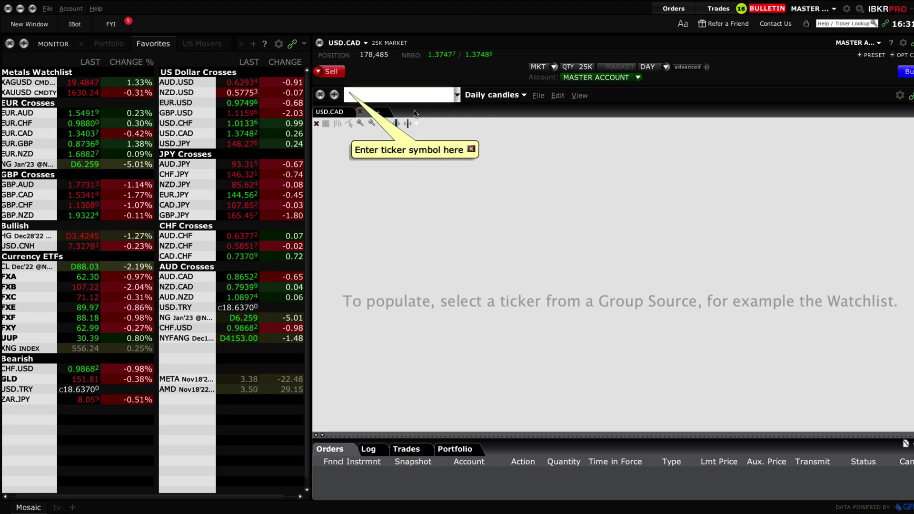
text(USD.C)
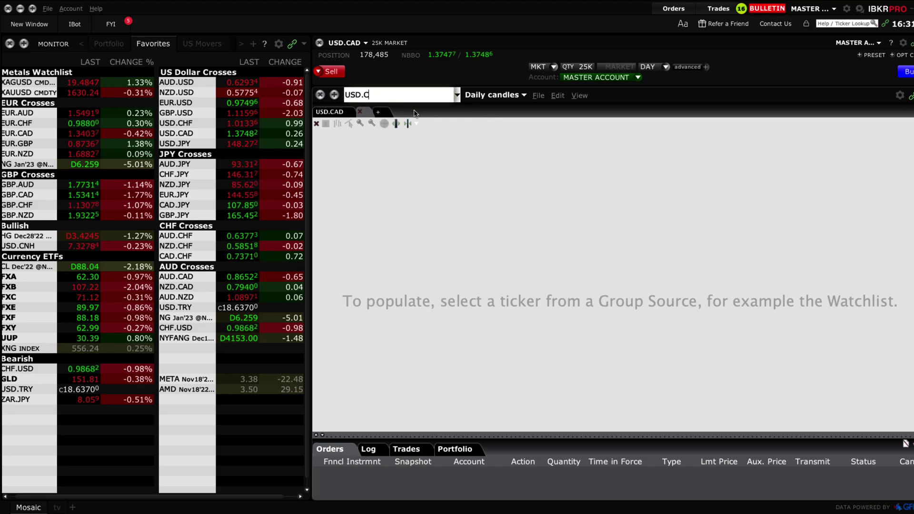
key(BackSpace)
key(BackSpace)
text(D.)
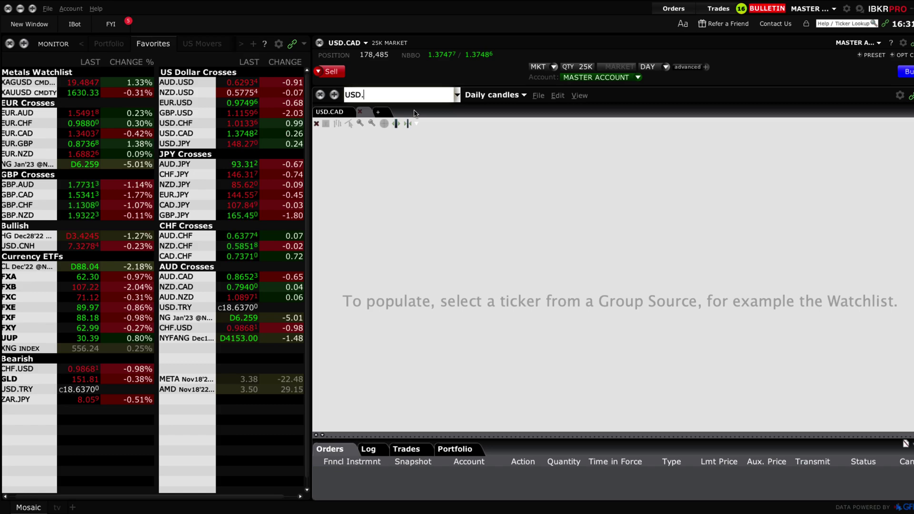
text(JPY)
key(Return)
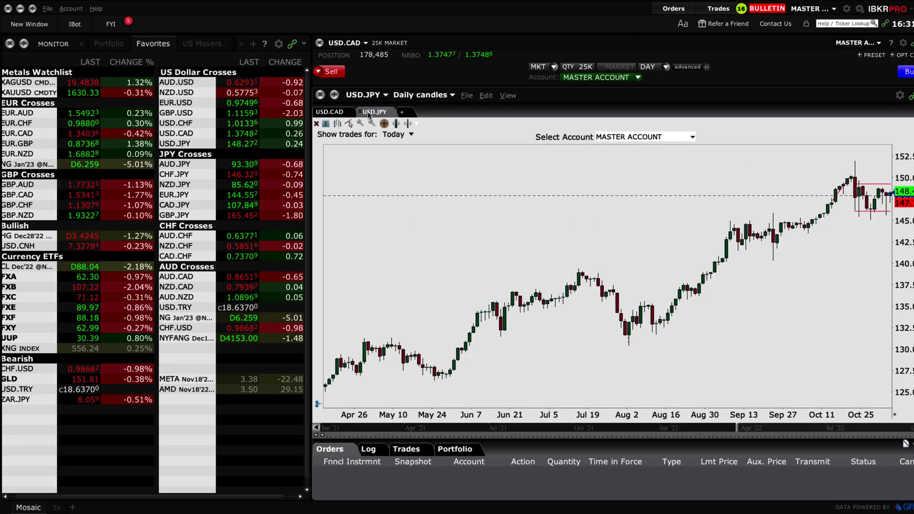
- Switch back and forth between the USD.CAD and USD.JPY chart tabs, ending on USD.CAD
click(341, 114)
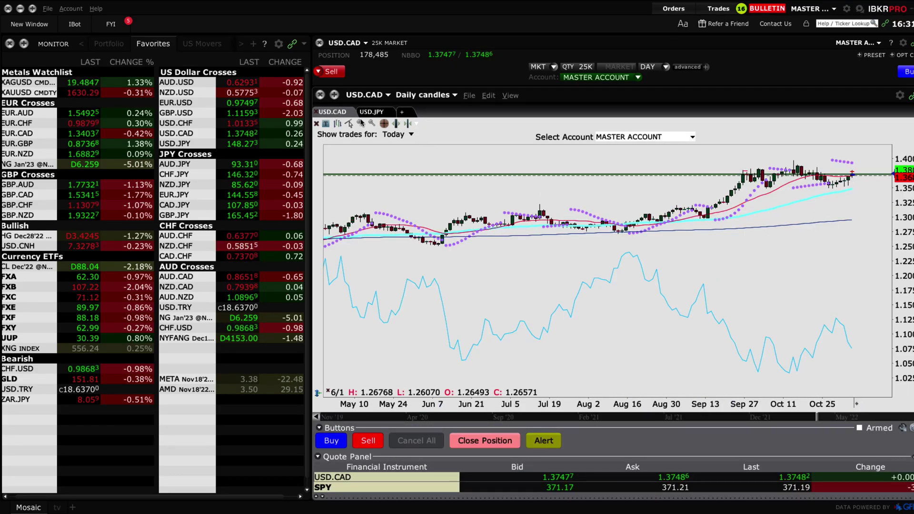
click(371, 113)
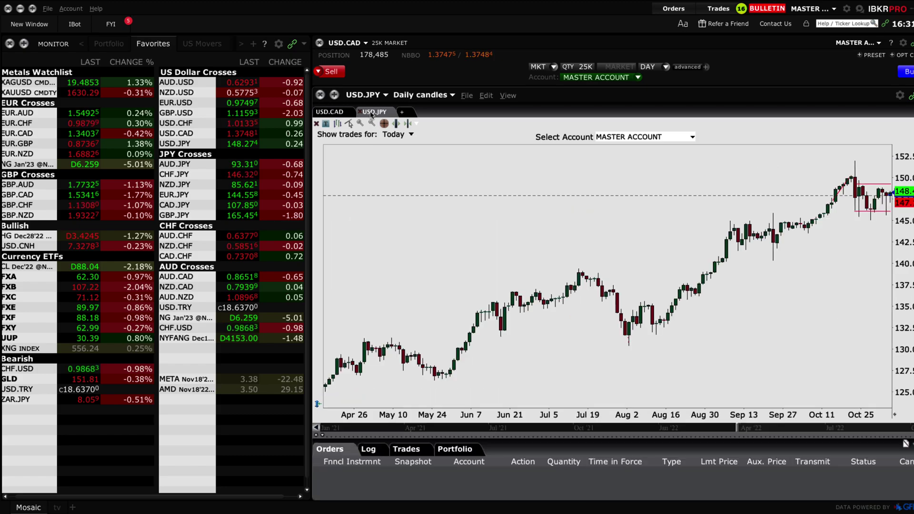
click(332, 112)
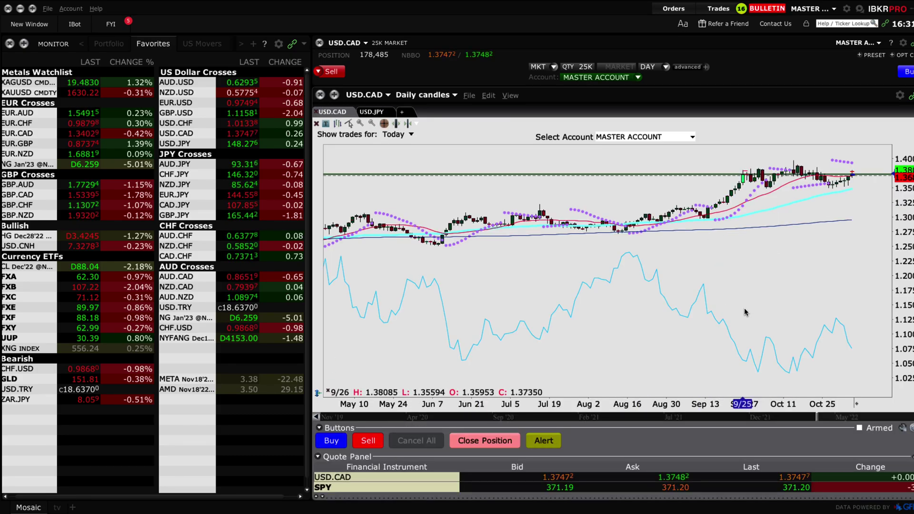
click(372, 112)
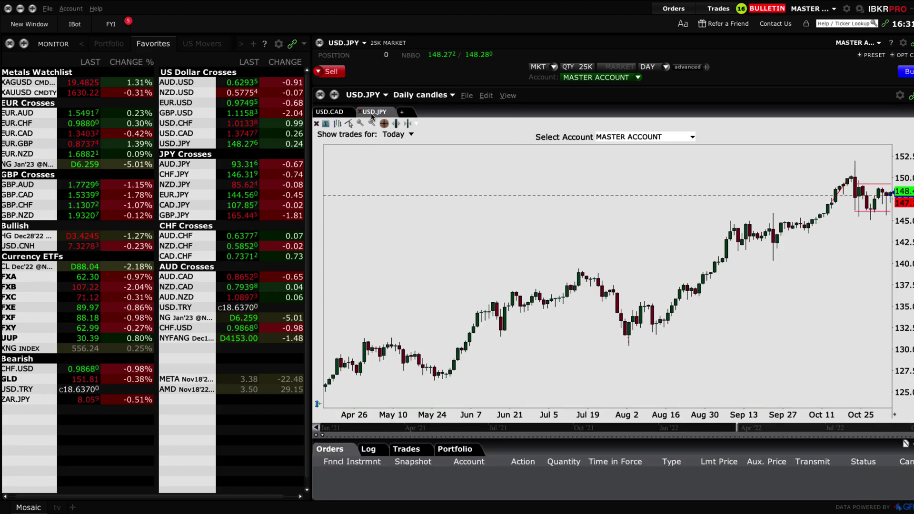
click(323, 113)
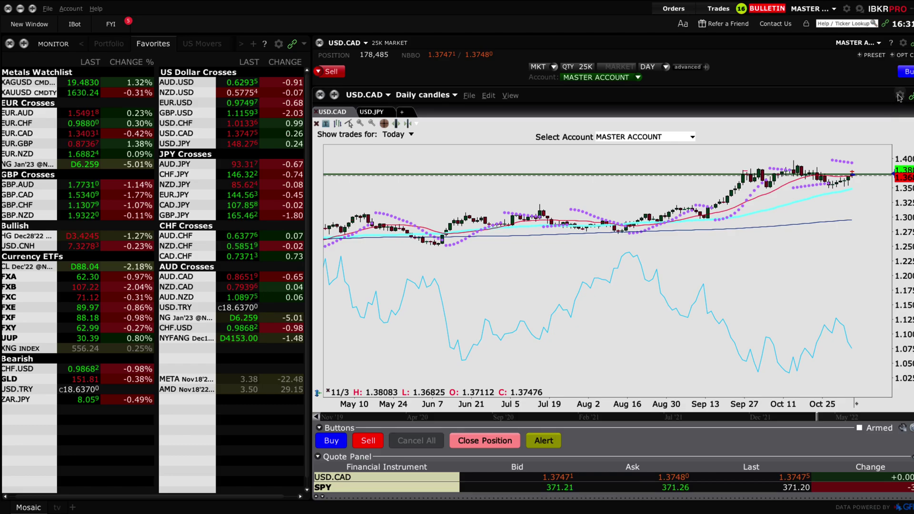
- Review the Order Entry settings and close the configuration without changes
click(903, 43)
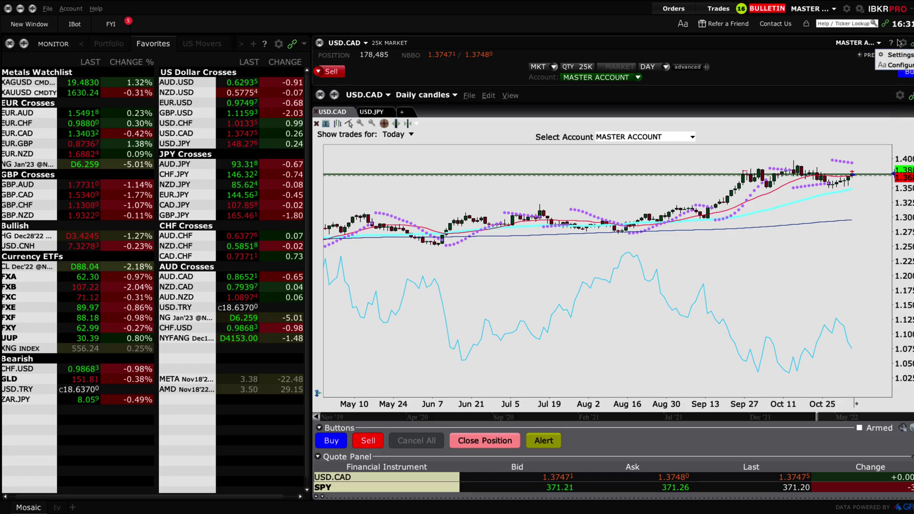
click(899, 54)
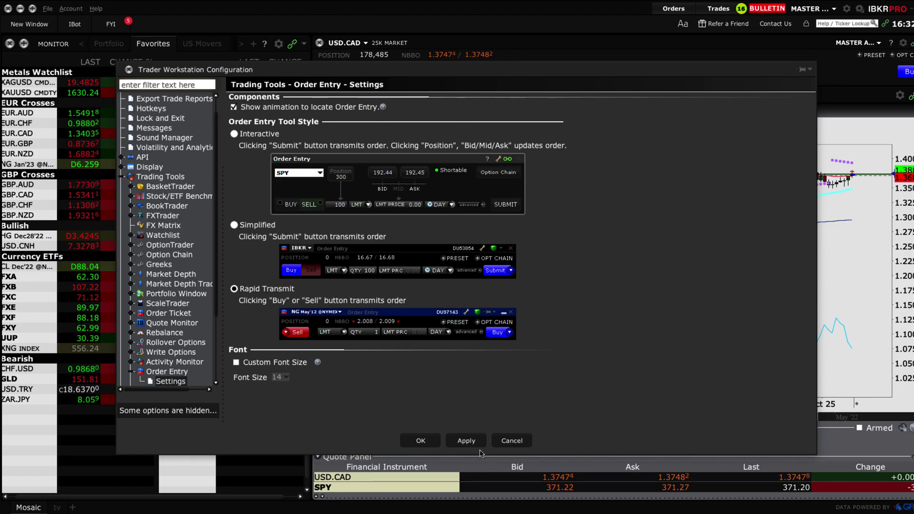
click(504, 442)
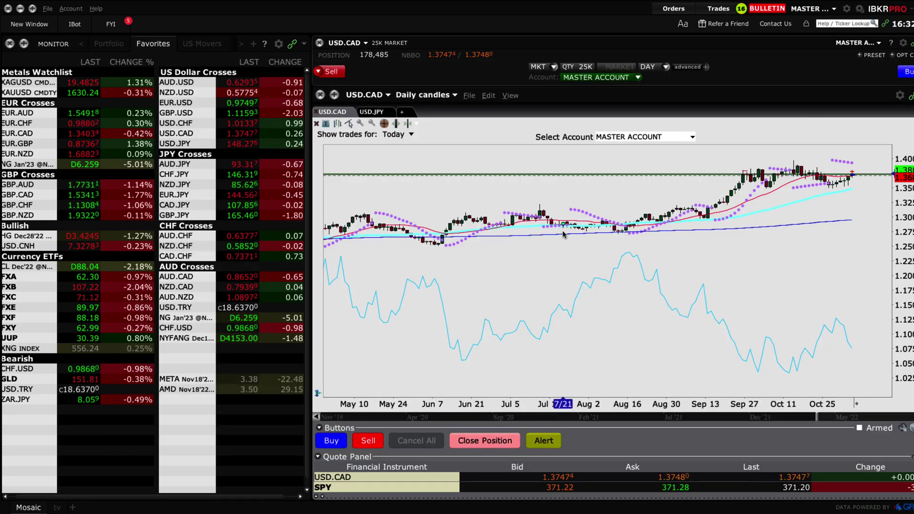
click(470, 95)
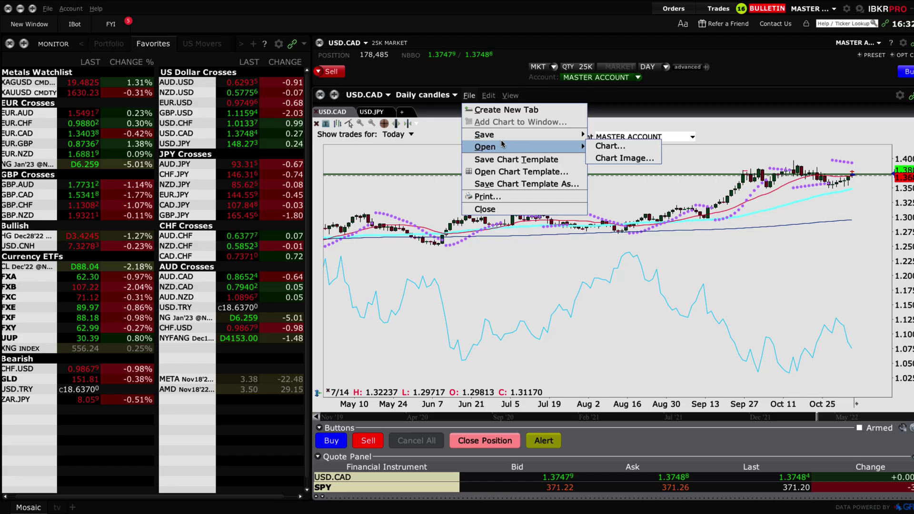
mouse_move(506, 139)
click(693, 283)
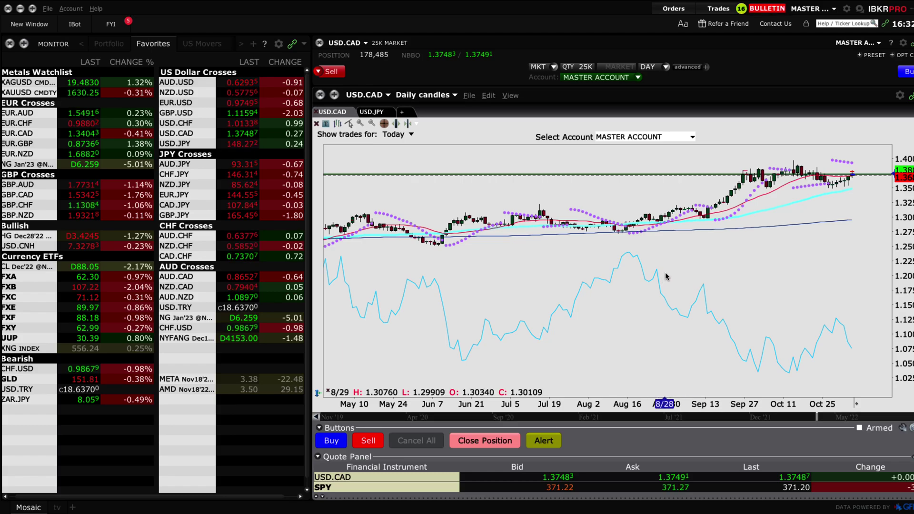
click(469, 95)
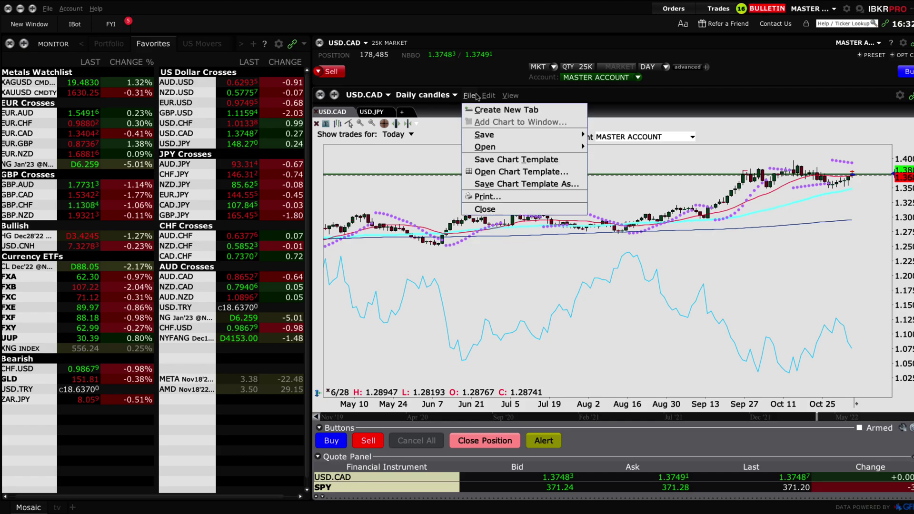
click(469, 95)
- Open the dialog for saving the workstation settings under a chosen name
click(47, 9)
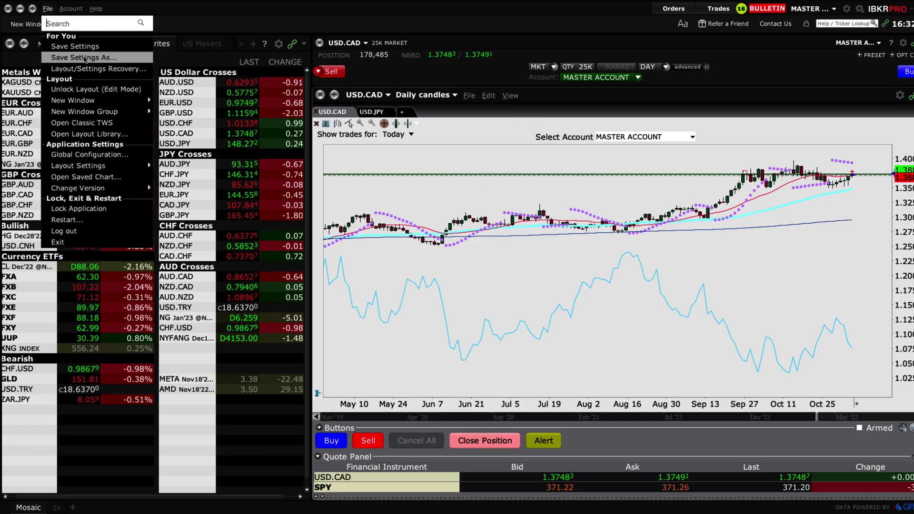
click(387, 183)
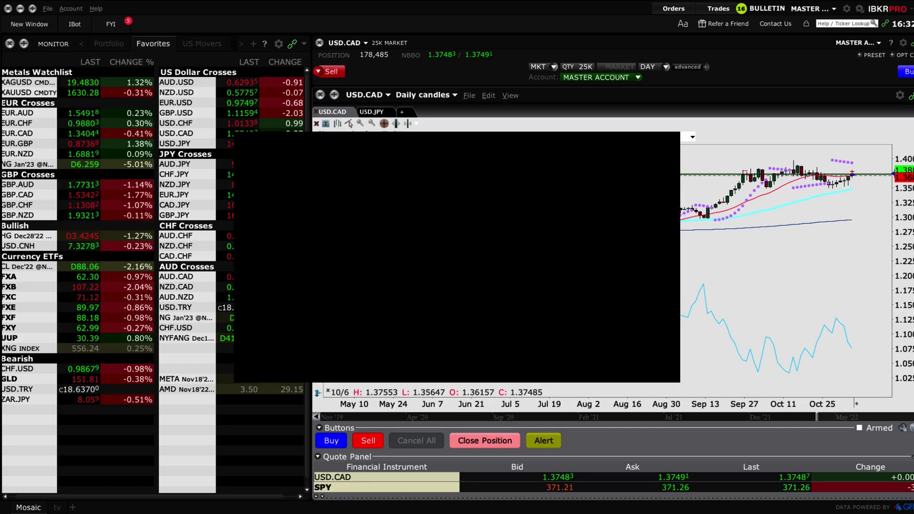